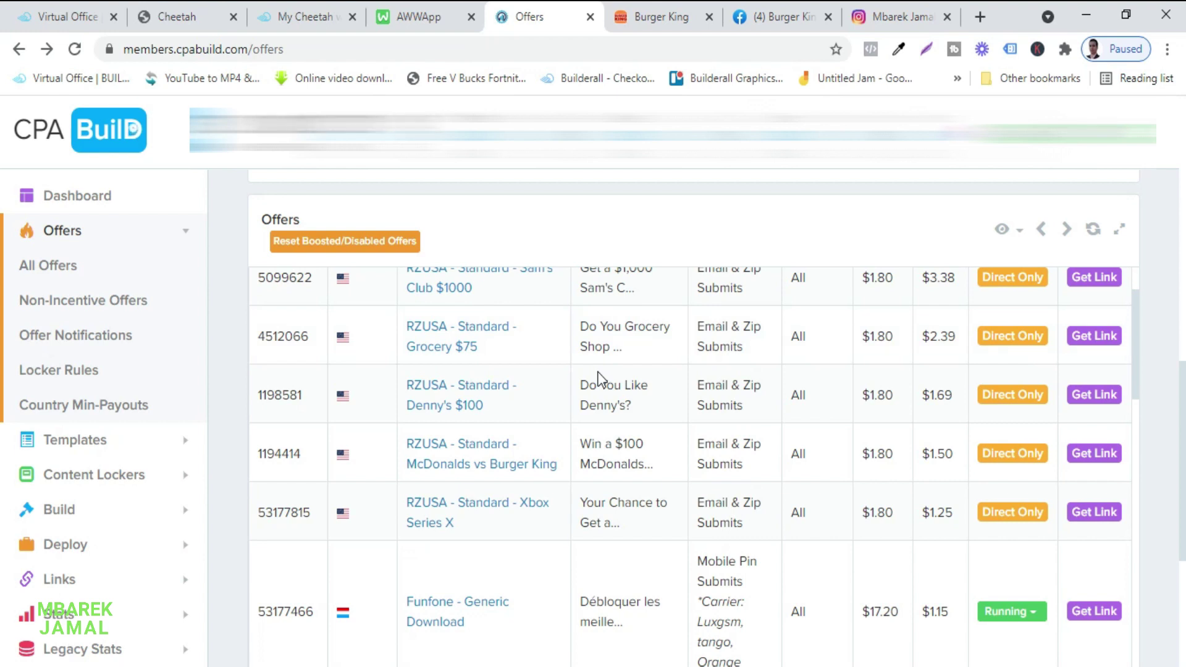
Step: Review the country and category choices available for filtering the offers list
{"action": "scroll", "coordinate": [656, 419], "scroll_direction": "up", "scroll_amount": 2}
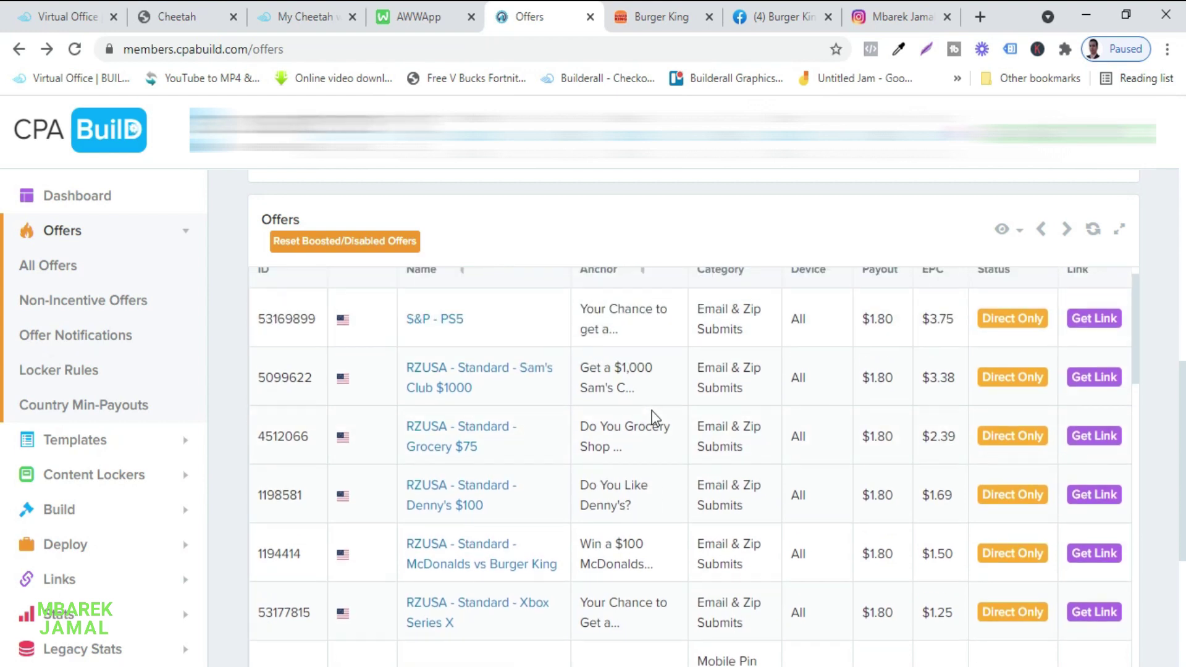
{"action": "scroll", "coordinate": [609, 261], "scroll_direction": "up", "scroll_amount": 3}
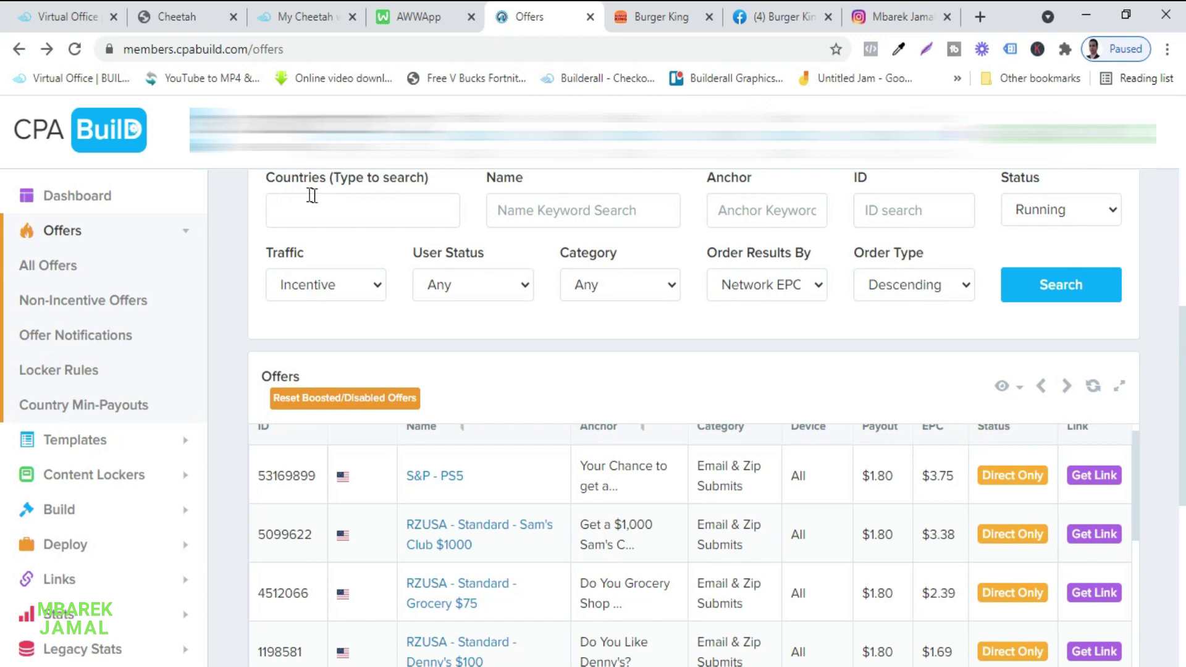
{"action": "left_click", "coordinate": [354, 211]}
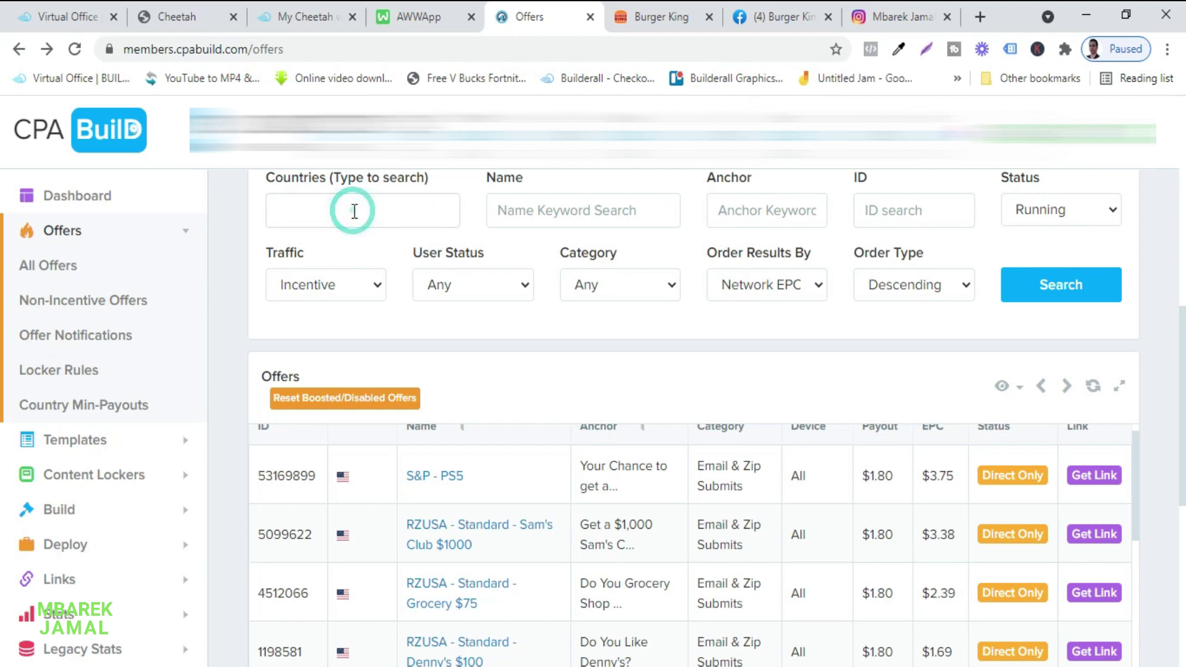
{"action": "scroll", "coordinate": [323, 378], "scroll_direction": "down", "scroll_amount": 8}
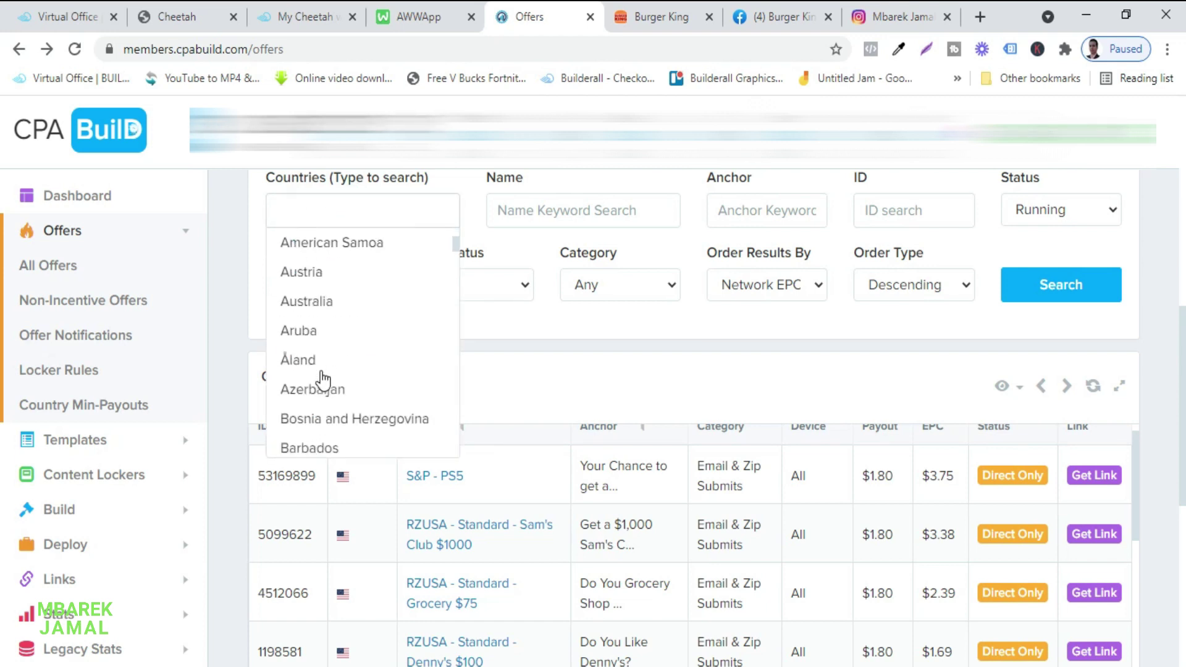
{"action": "scroll", "coordinate": [322, 378], "scroll_direction": "down", "scroll_amount": 12}
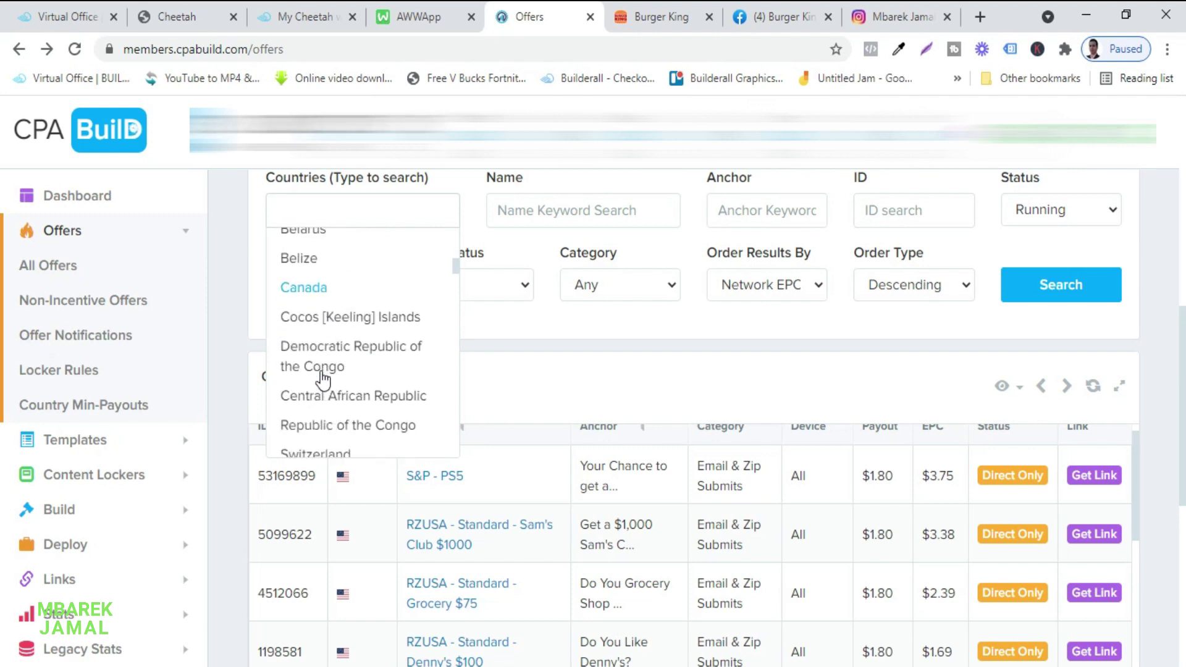
{"action": "scroll", "coordinate": [323, 378], "scroll_direction": "down", "scroll_amount": 10}
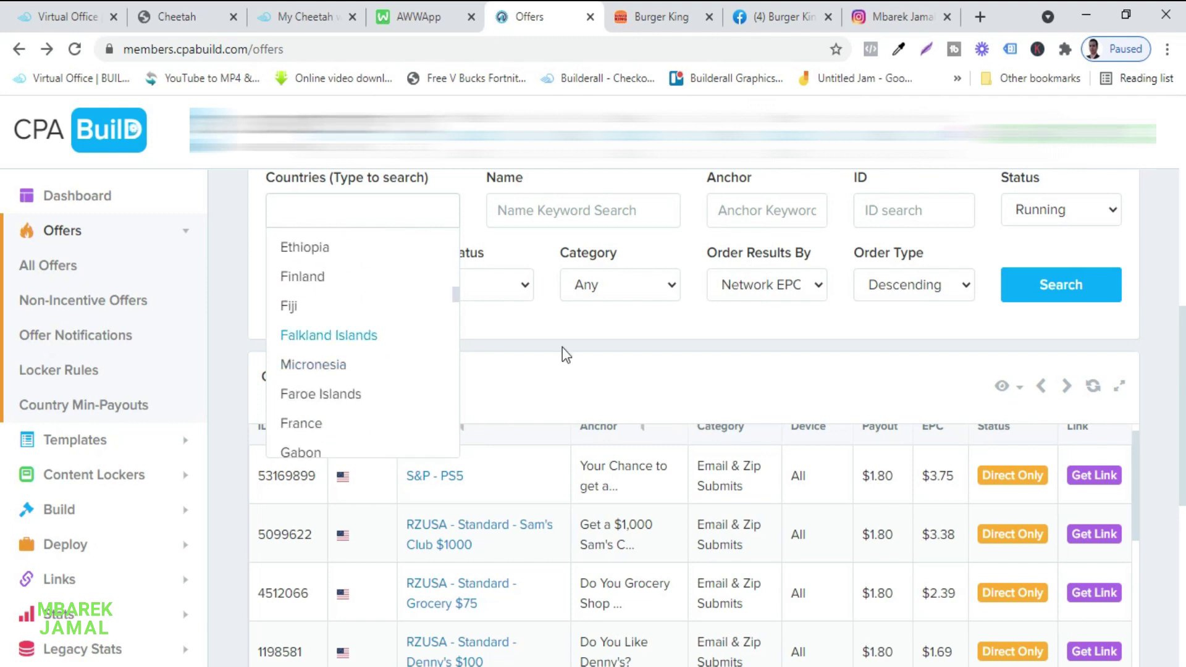
{"action": "left_click", "coordinate": [601, 337]}
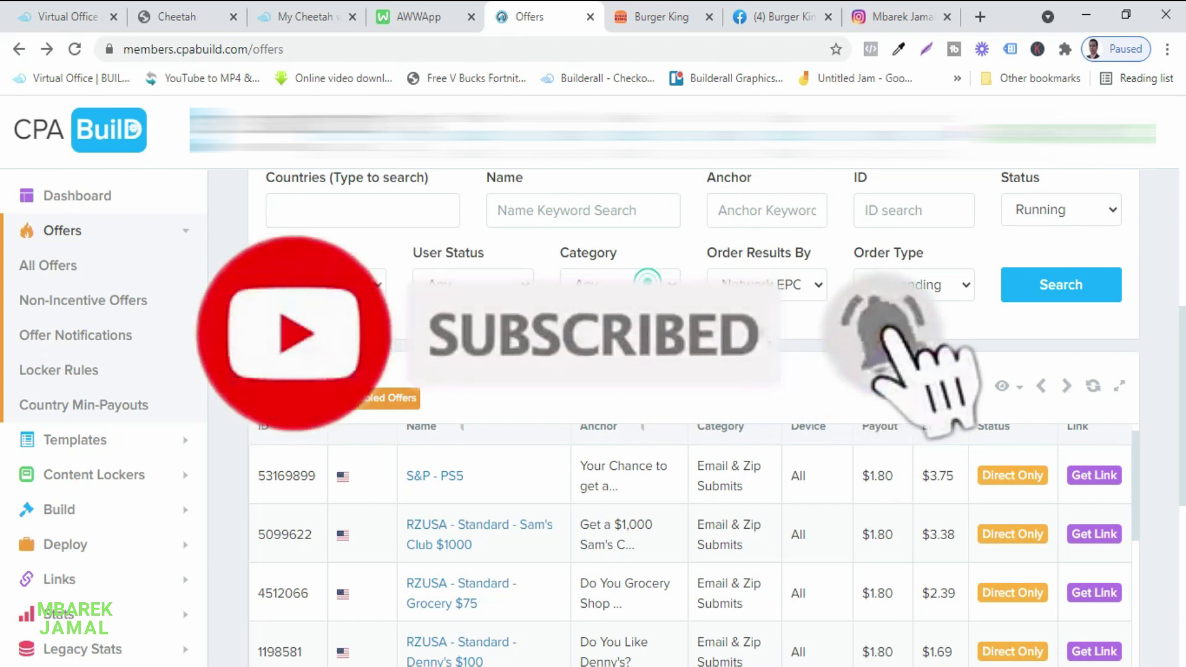
{"action": "left_click", "coordinate": [619, 284]}
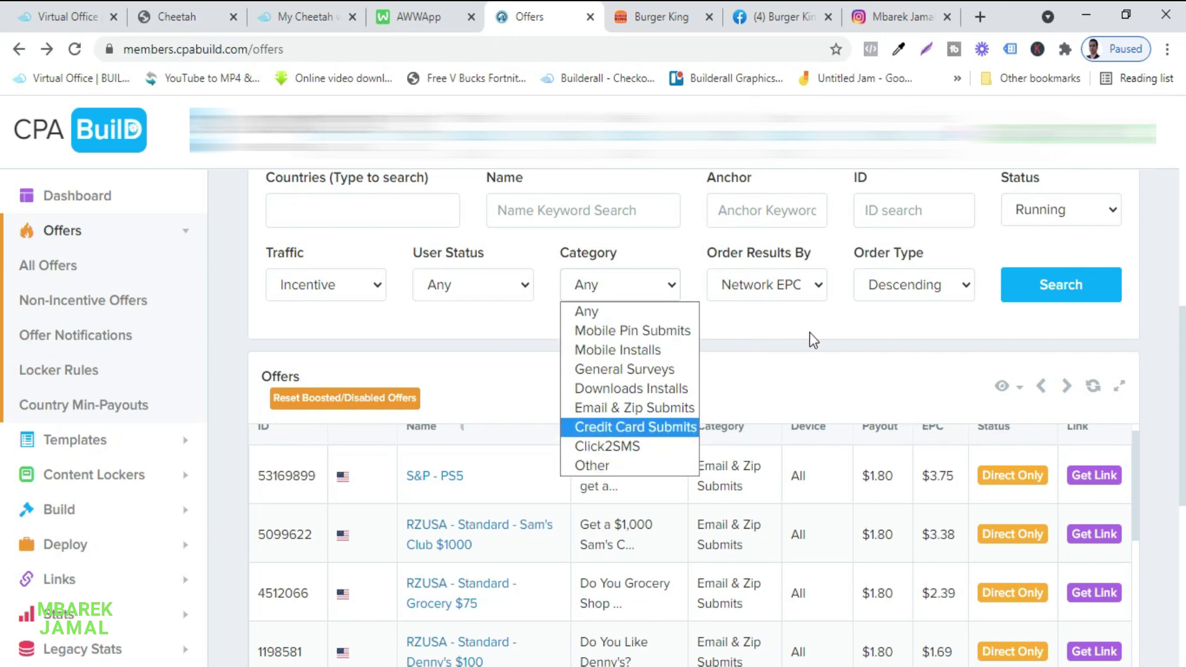
{"action": "left_click", "coordinate": [786, 339]}
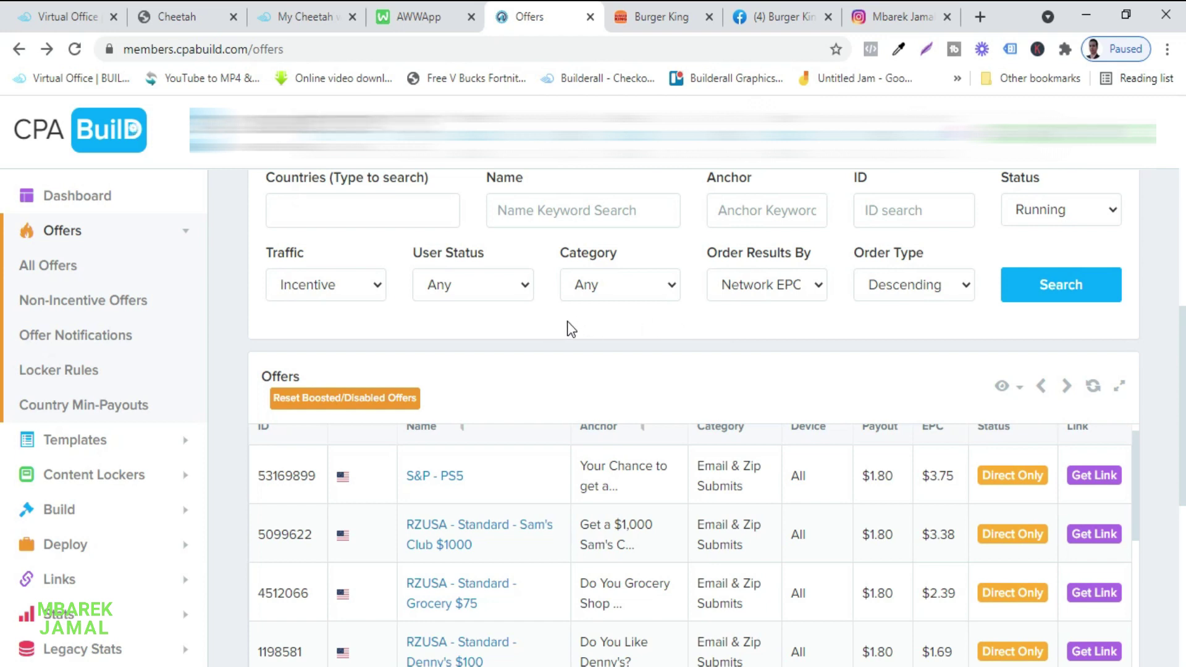
Step: Open the details of the "RZUSA - Standard - McDonalds vs Burger King" offer from the offers list
{"action": "scroll", "coordinate": [567, 321], "scroll_direction": "up", "scroll_amount": 2}
{"action": "scroll", "coordinate": [567, 321], "scroll_direction": "down", "scroll_amount": 2}
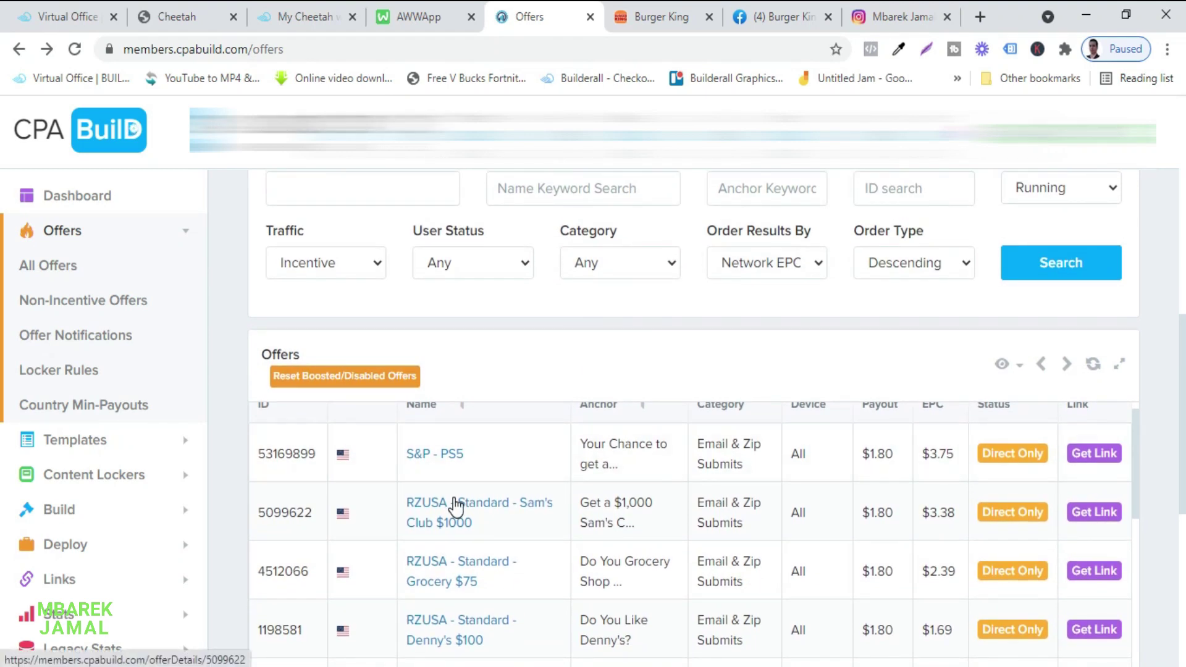
{"action": "scroll", "coordinate": [456, 507], "scroll_direction": "down", "scroll_amount": 1}
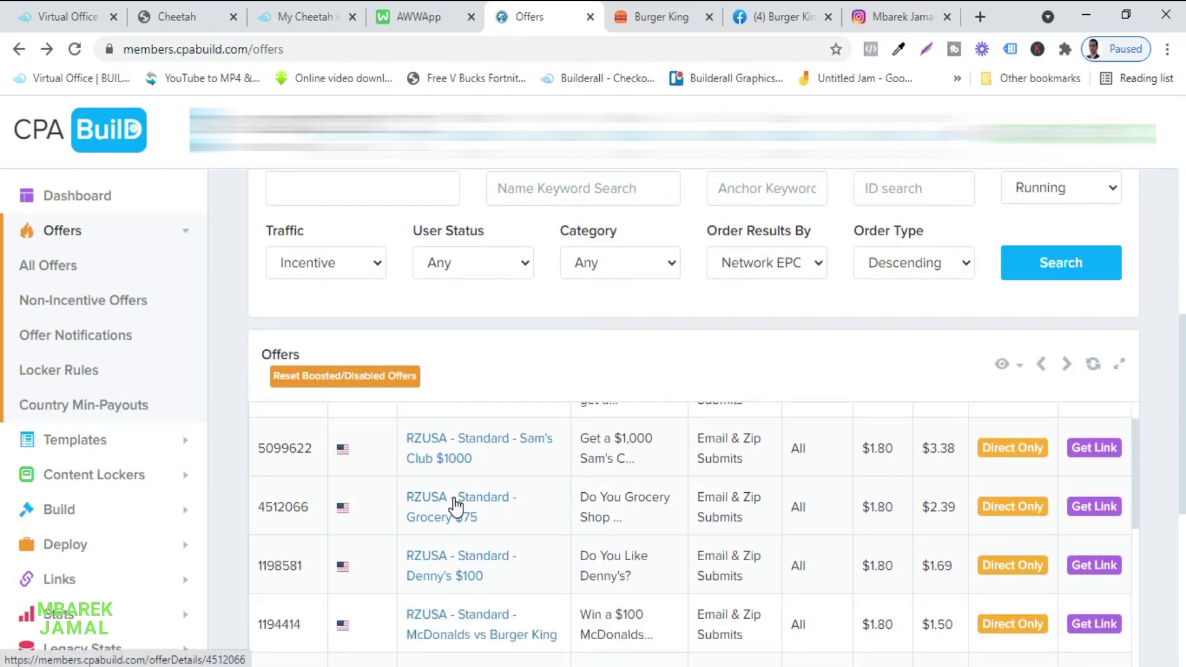
{"action": "scroll", "coordinate": [456, 507], "scroll_direction": "down", "scroll_amount": 2}
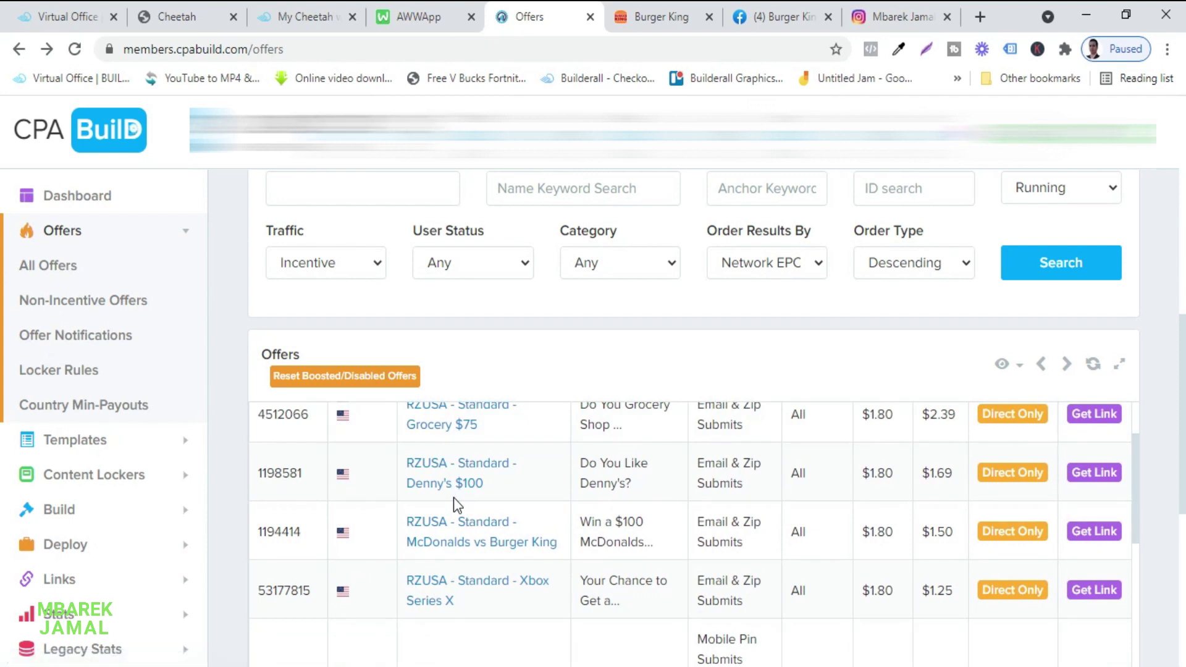
{"action": "left_click", "coordinate": [481, 546]}
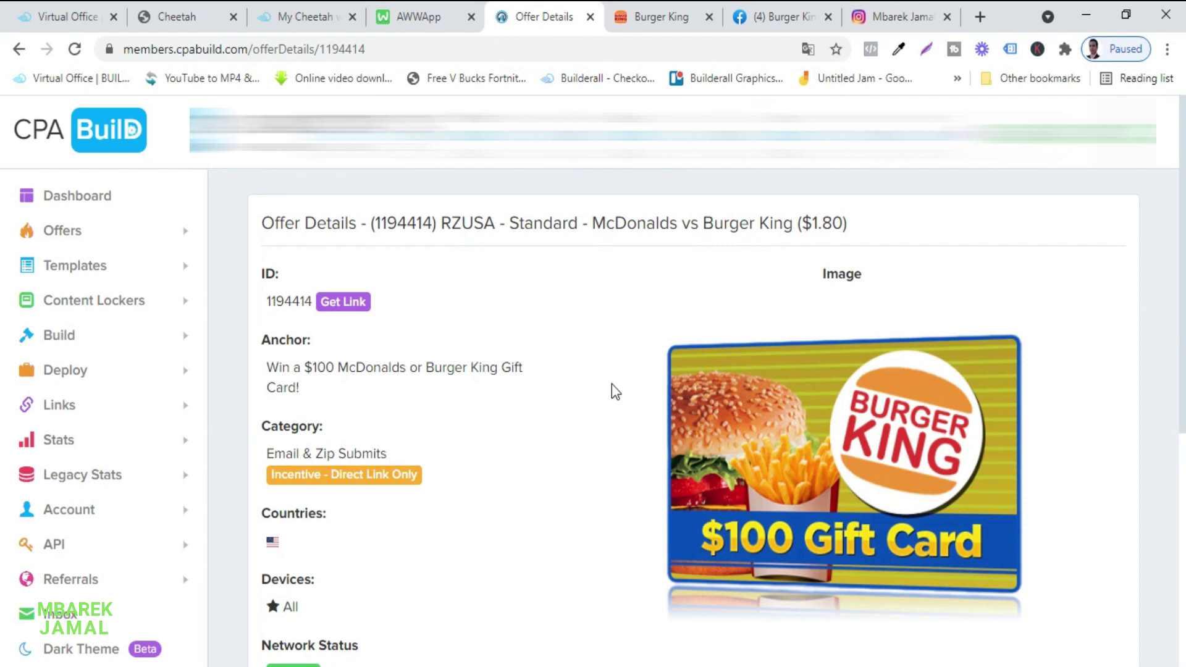
Step: Examine the offer's details, especially the anchor text describing the gift card and its brands
{"action": "scroll", "coordinate": [611, 384], "scroll_direction": "down", "scroll_amount": 4}
{"action": "scroll", "coordinate": [611, 383], "scroll_direction": "up", "scroll_amount": 4}
{"action": "scroll", "coordinate": [612, 389], "scroll_direction": "down", "scroll_amount": 1}
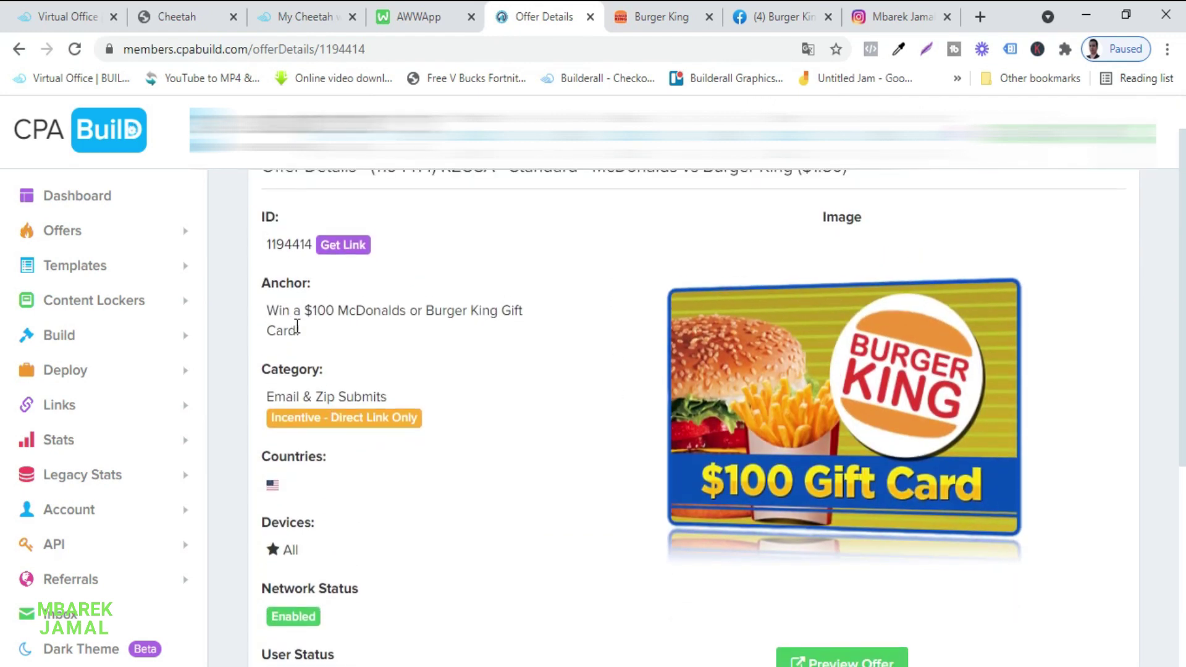
{"action": "left_click_drag", "start_coordinate": [300, 332], "coordinate": [256, 307]}
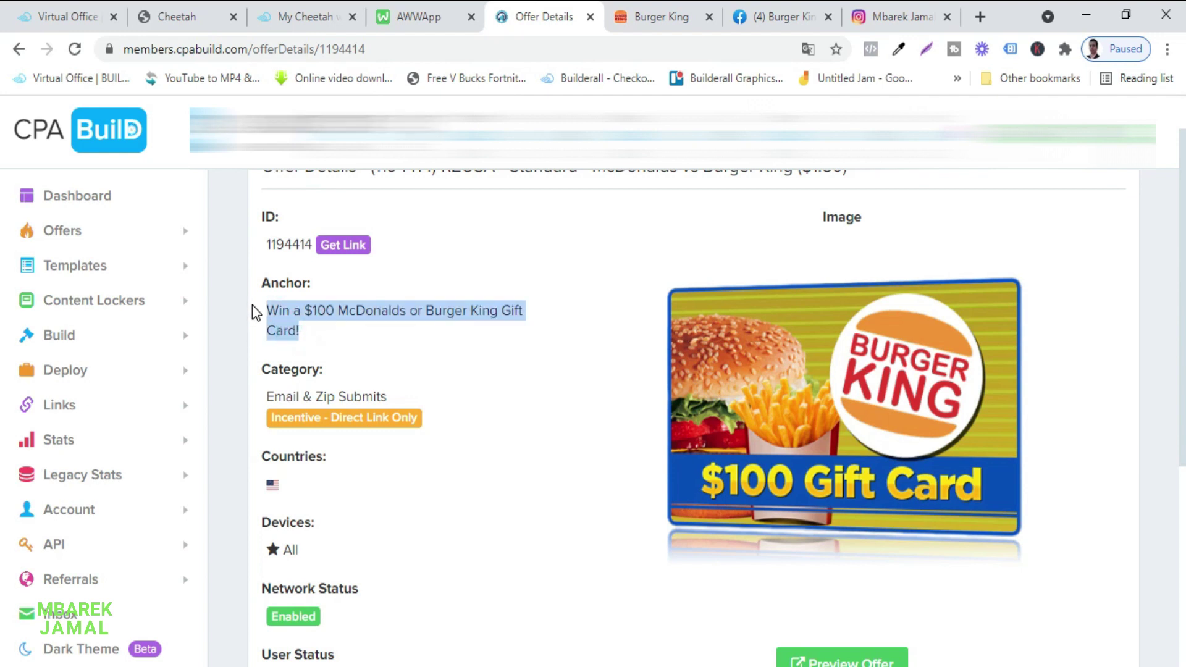
{"action": "left_click", "coordinate": [302, 332]}
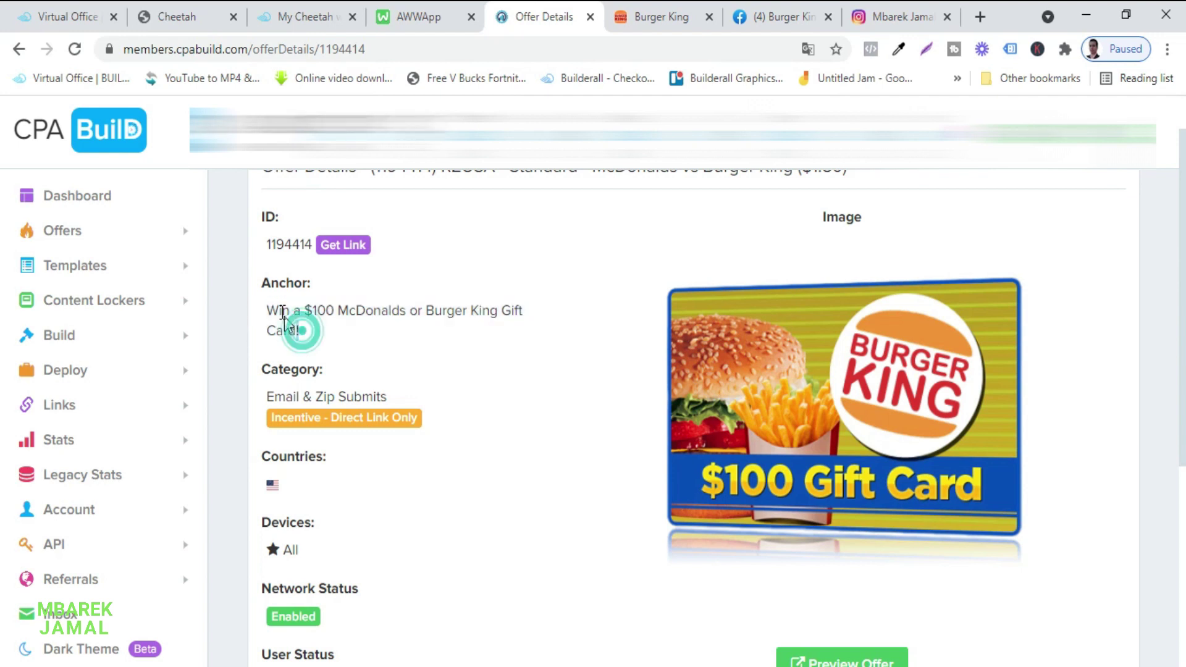
{"action": "left_click_drag", "start_coordinate": [301, 332], "coordinate": [272, 308]}
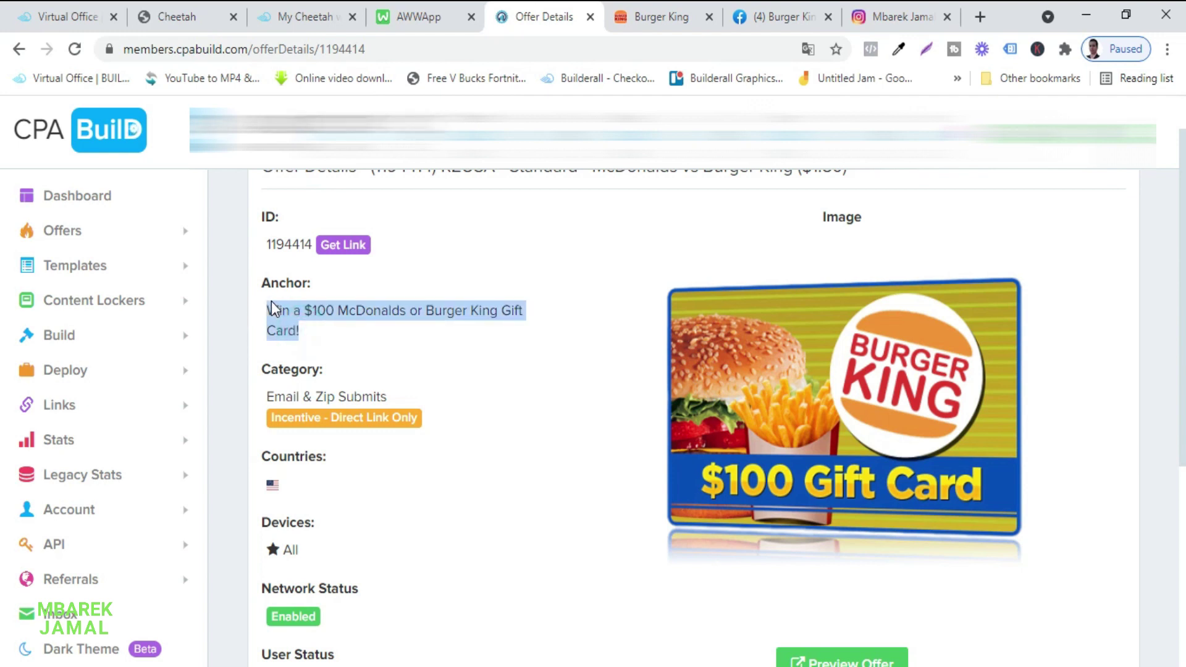
{"action": "left_click", "coordinate": [340, 312]}
{"action": "left_click_drag", "start_coordinate": [338, 311], "coordinate": [402, 313]}
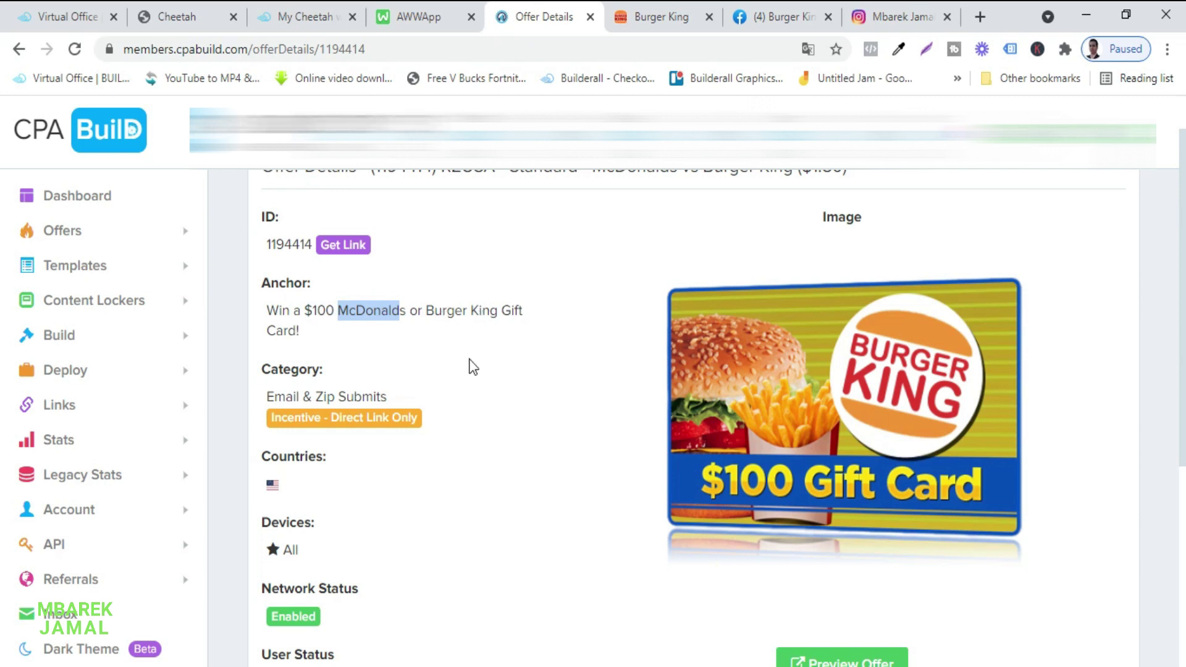
Step: Open the offer's preview in a new browser tab and view it
{"action": "scroll", "coordinate": [473, 367], "scroll_direction": "down", "scroll_amount": 3}
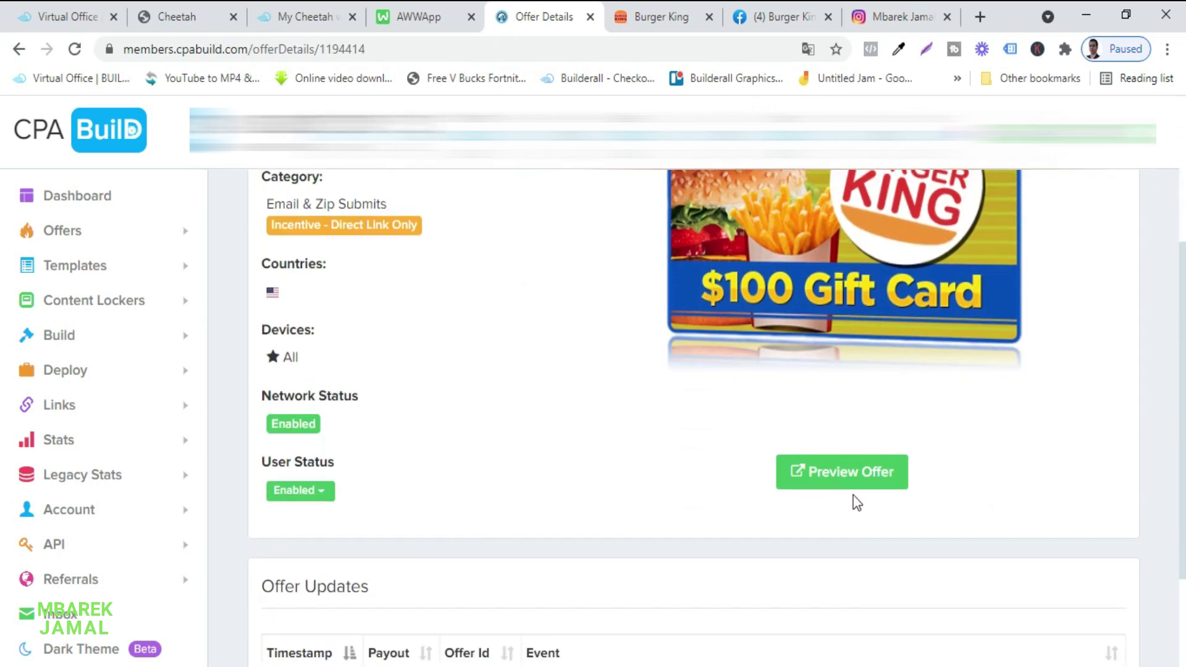
{"action": "right_click", "coordinate": [857, 475]}
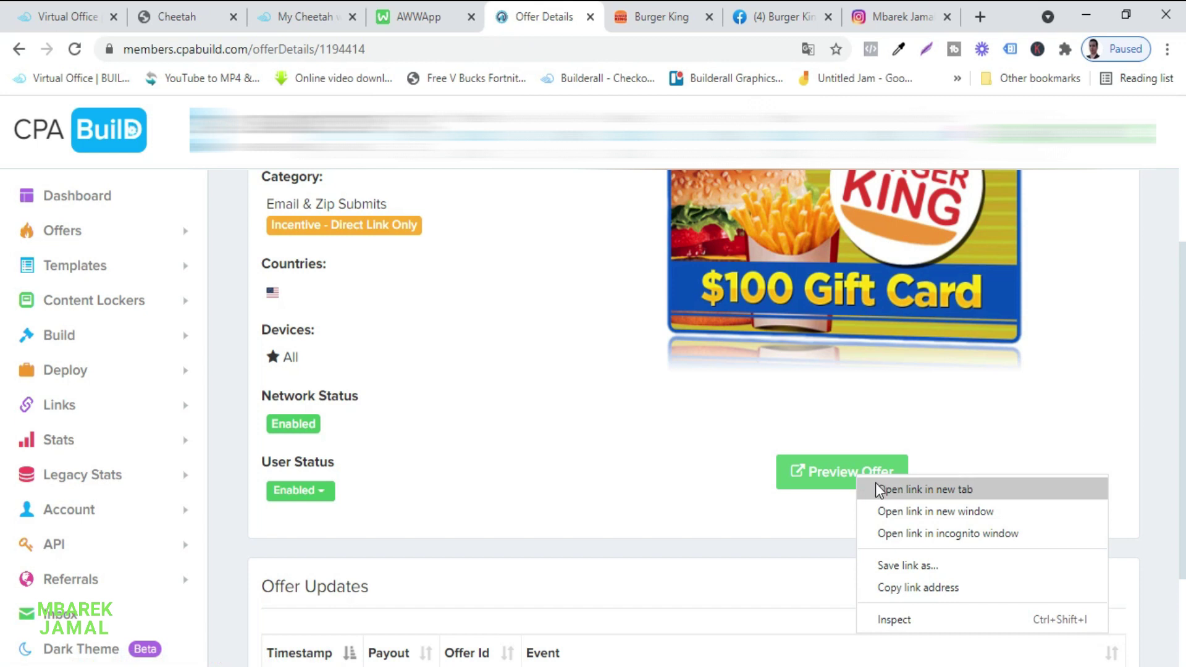
{"action": "left_click", "coordinate": [876, 489]}
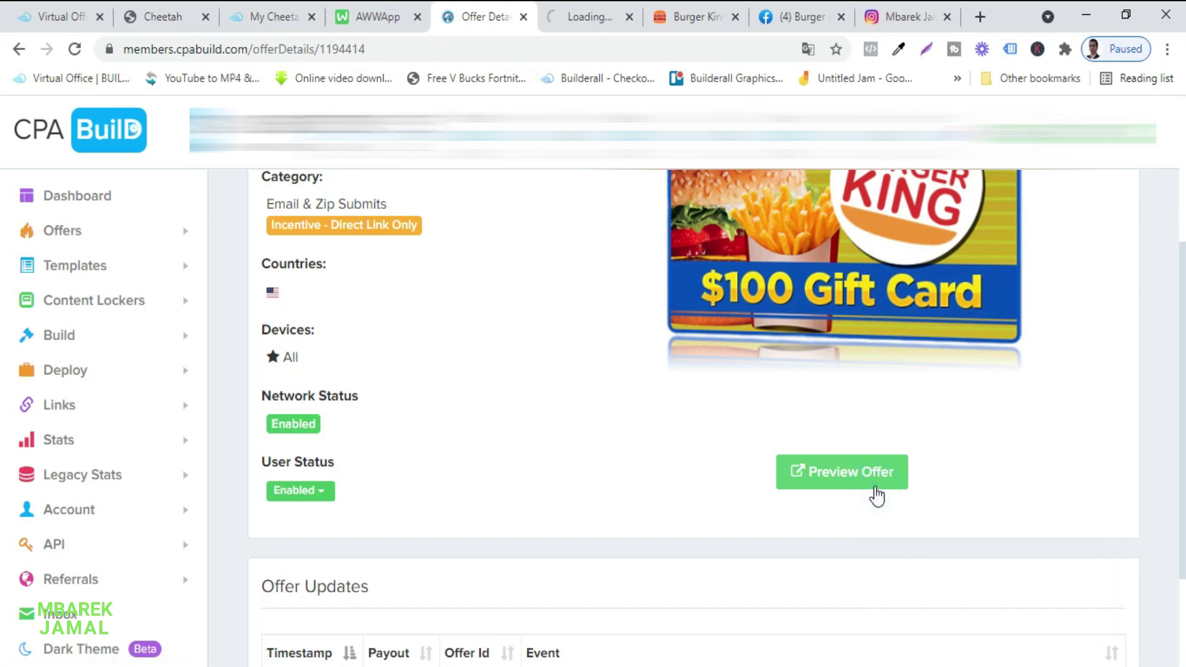
{"action": "left_click", "coordinate": [563, 10]}
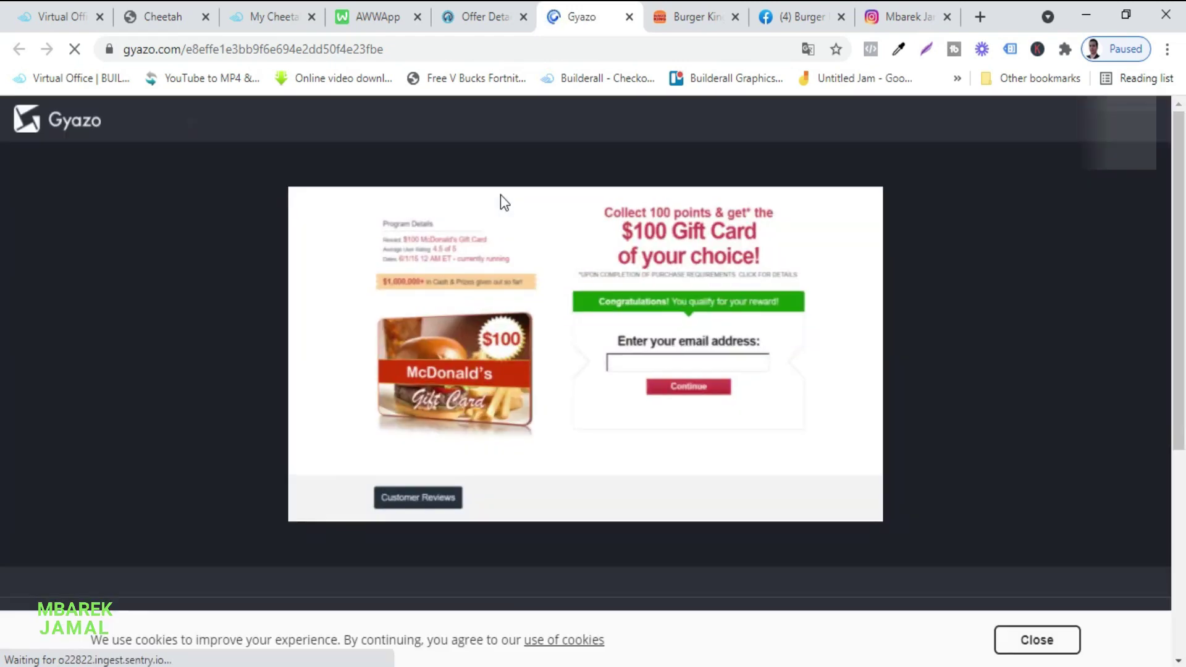
Step: Return to the offer details and check the allowed devices, the category and the direct-link restriction
{"action": "left_click", "coordinate": [468, 12]}
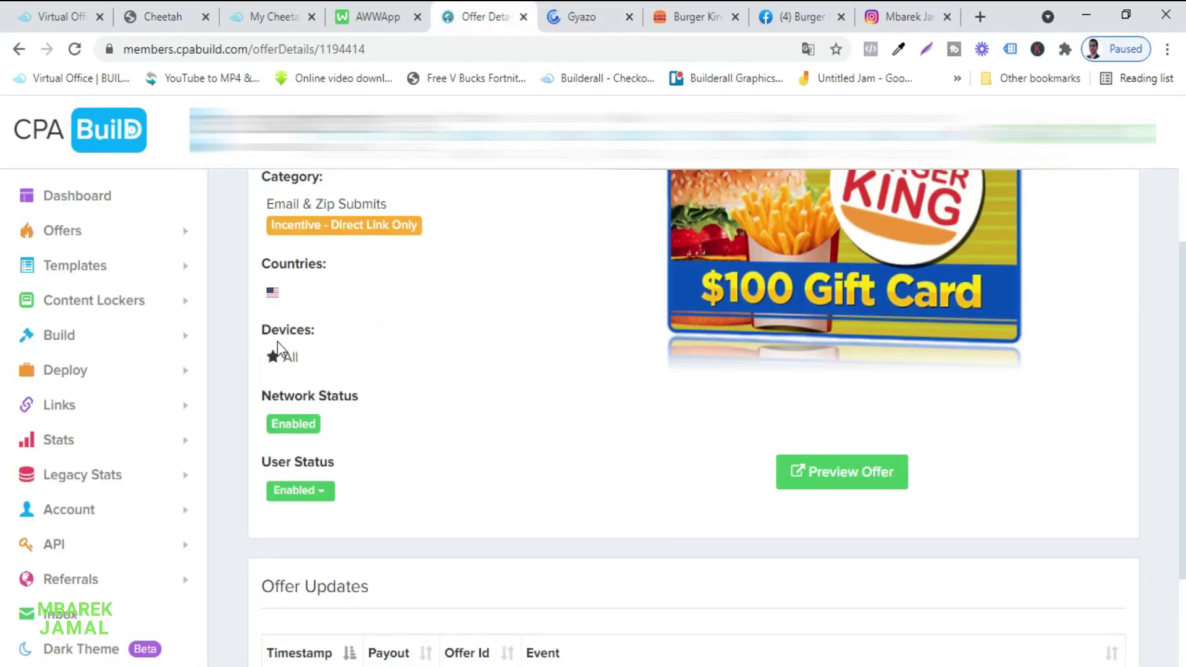
{"action": "mouse_move", "coordinate": [281, 361]}
{"action": "left_mouse_down"}
{"action": "mouse_move", "coordinate": [302, 367]}
{"action": "mouse_move", "coordinate": [284, 363]}
{"action": "left_mouse_up"}
{"action": "scroll", "coordinate": [383, 365], "scroll_direction": "up", "scroll_amount": 4}
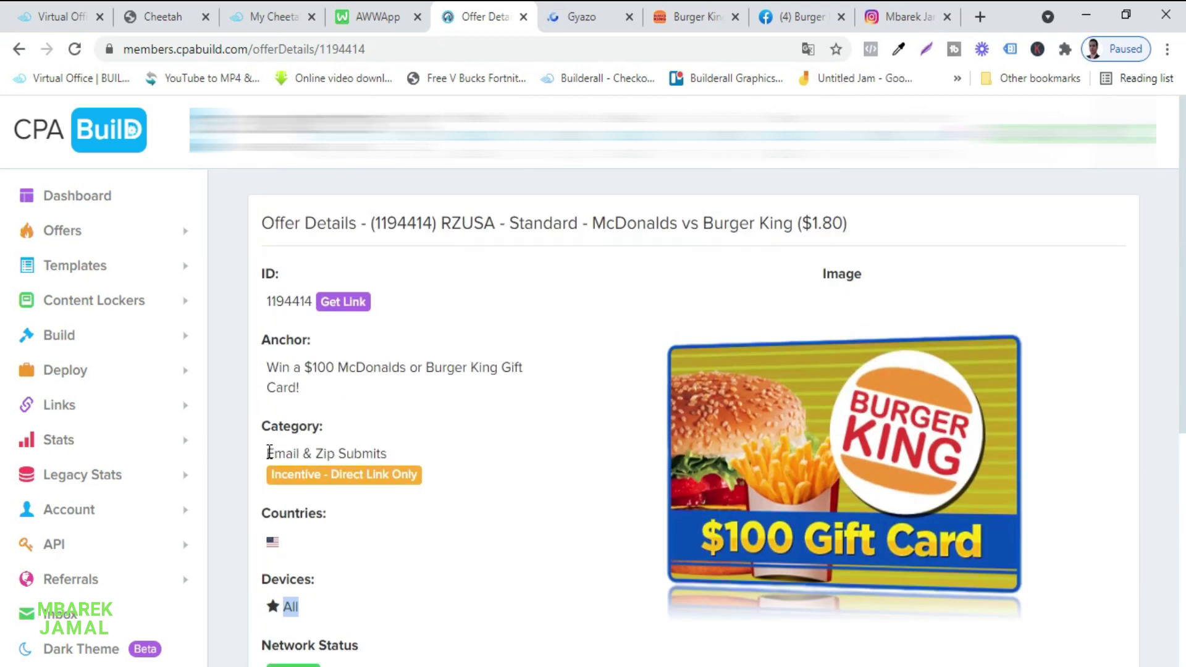
{"action": "left_click_drag", "start_coordinate": [266, 454], "coordinate": [389, 455]}
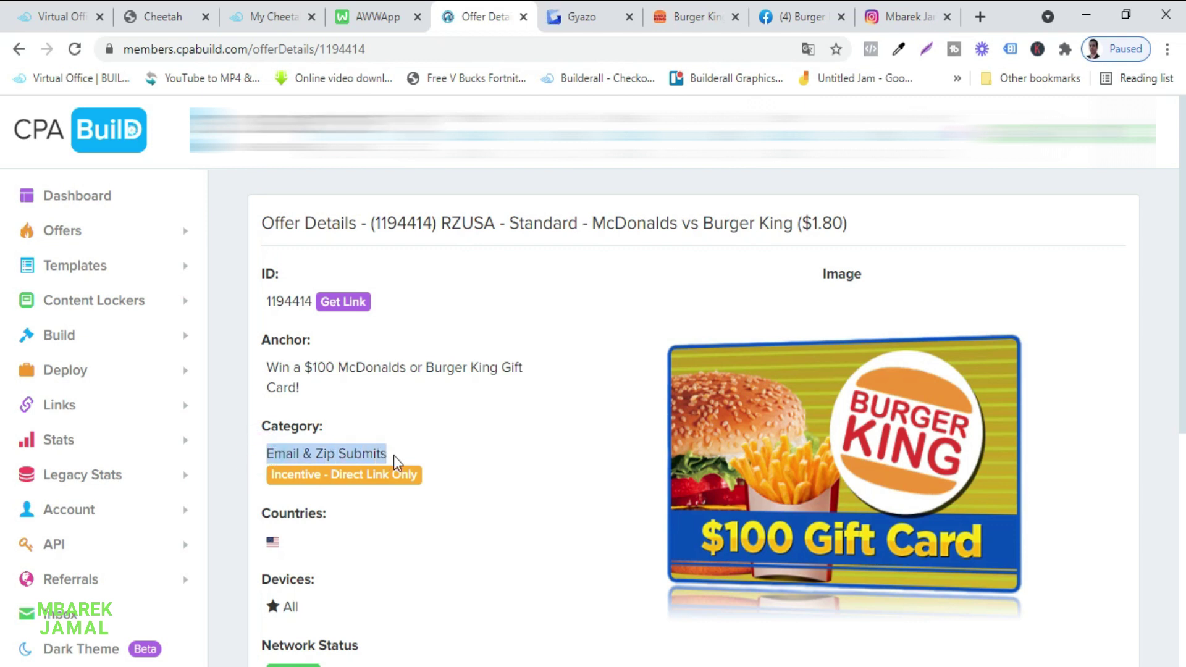
{"action": "left_click", "coordinate": [490, 454]}
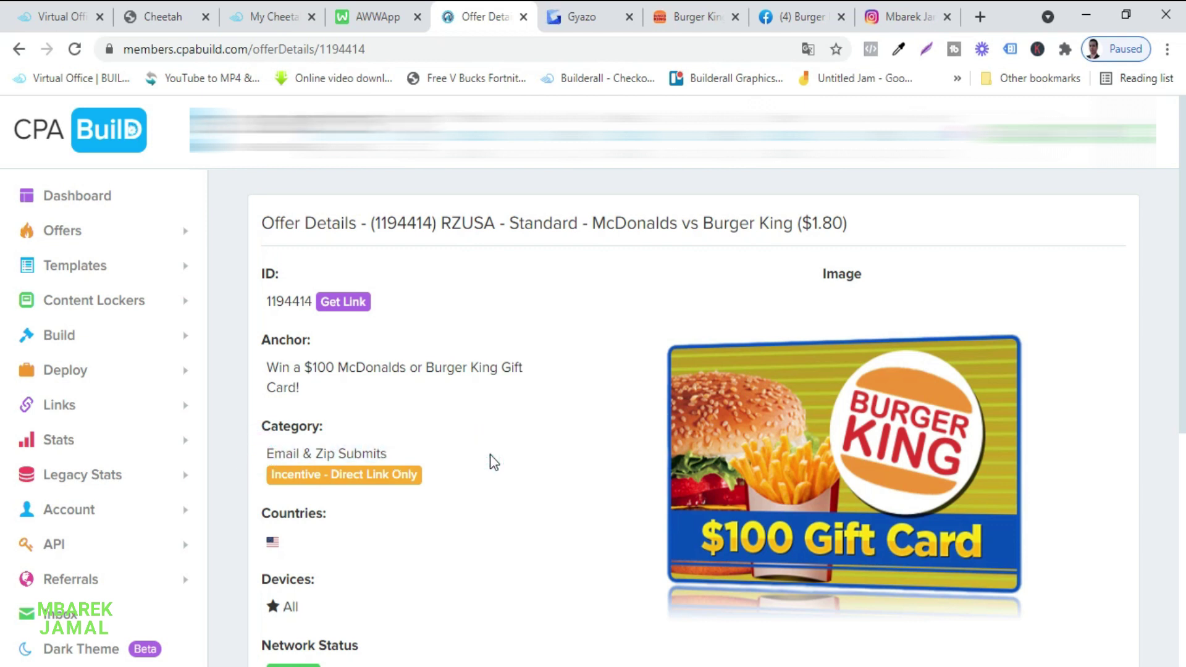
{"action": "scroll", "coordinate": [490, 455], "scroll_direction": "down", "scroll_amount": 2}
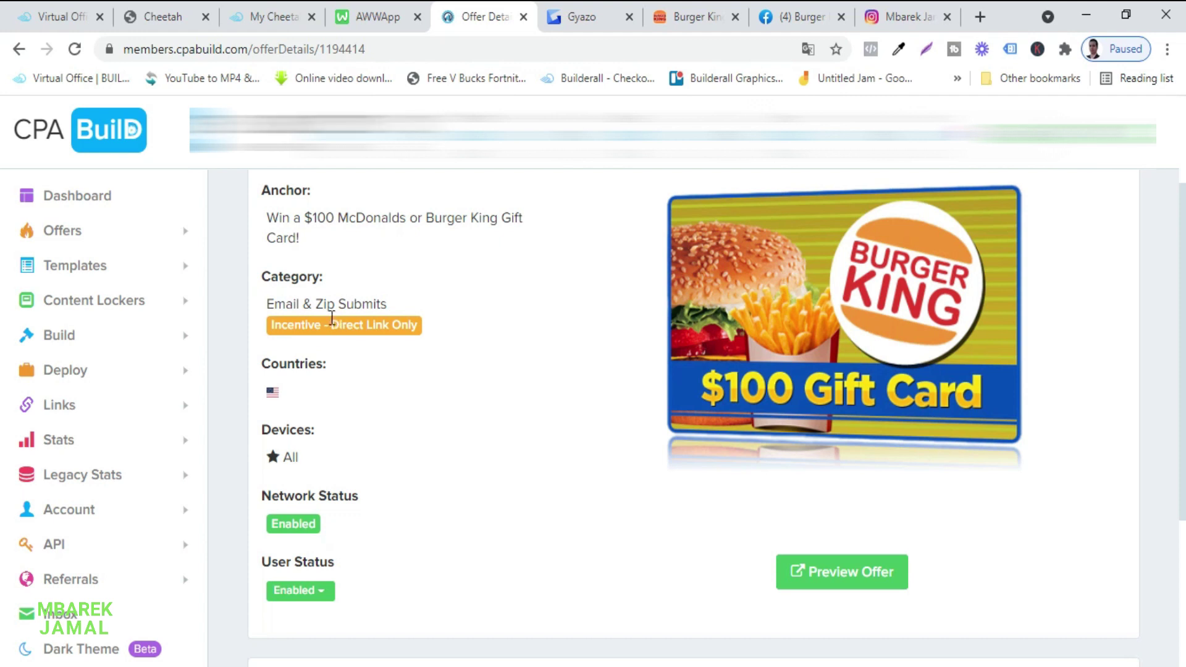
{"action": "left_click_drag", "start_coordinate": [333, 323], "coordinate": [386, 331]}
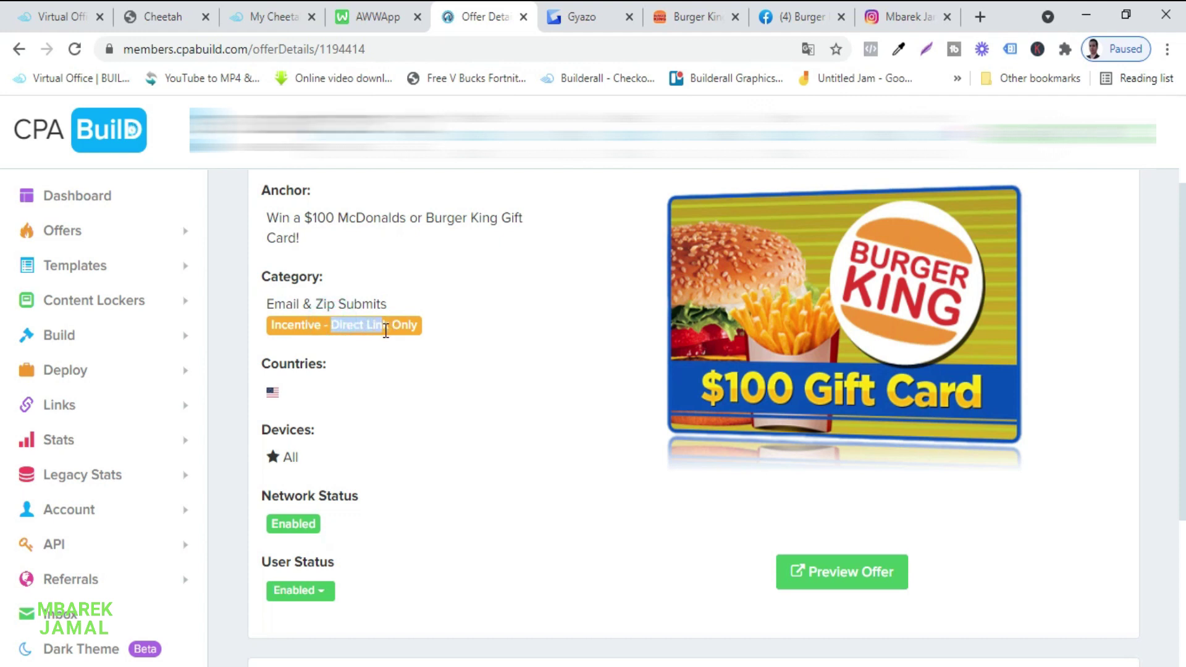
{"action": "left_click", "coordinate": [451, 358]}
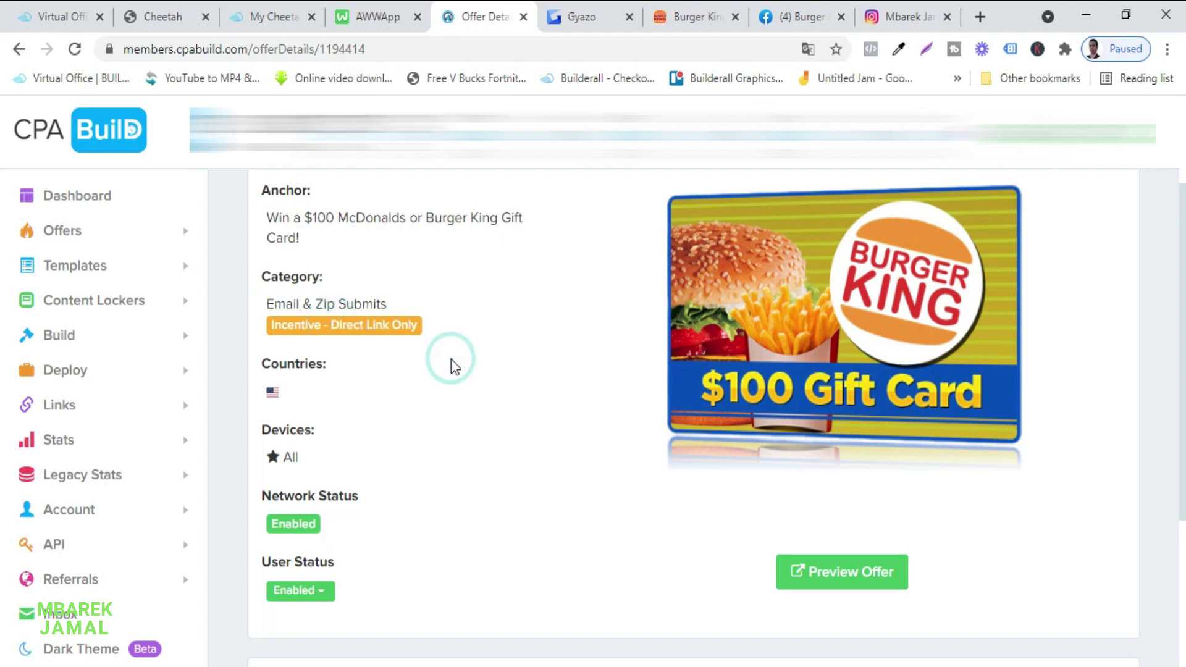
{"action": "scroll", "coordinate": [451, 358], "scroll_direction": "up", "scroll_amount": 2}
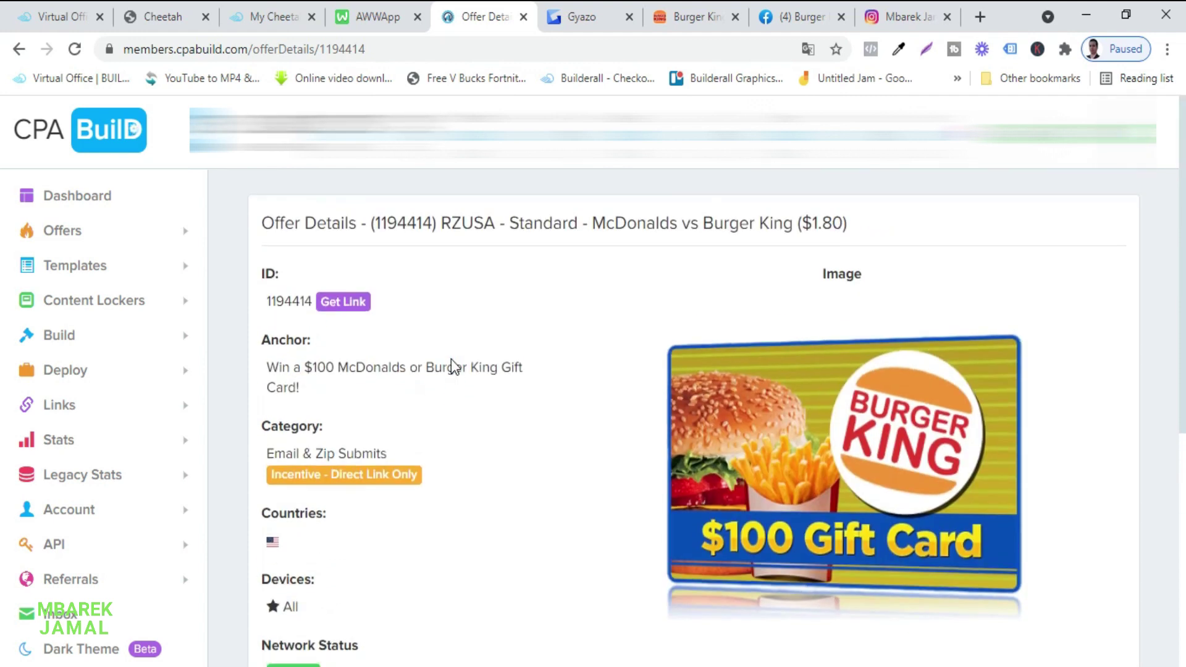
Step: Get the McDonalds vs Burger King offer's link and load it in a new browser tab, down to its reward selection
{"action": "left_click", "coordinate": [347, 302]}
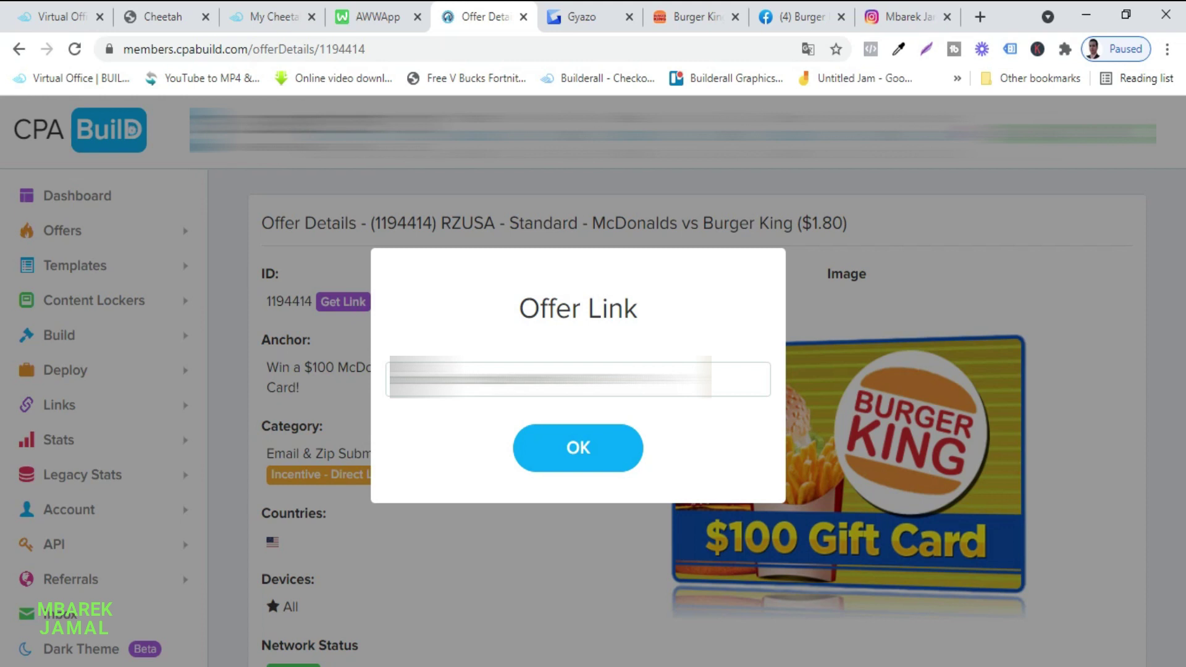
{"action": "left_click_drag", "start_coordinate": [710, 378], "coordinate": [373, 386]}
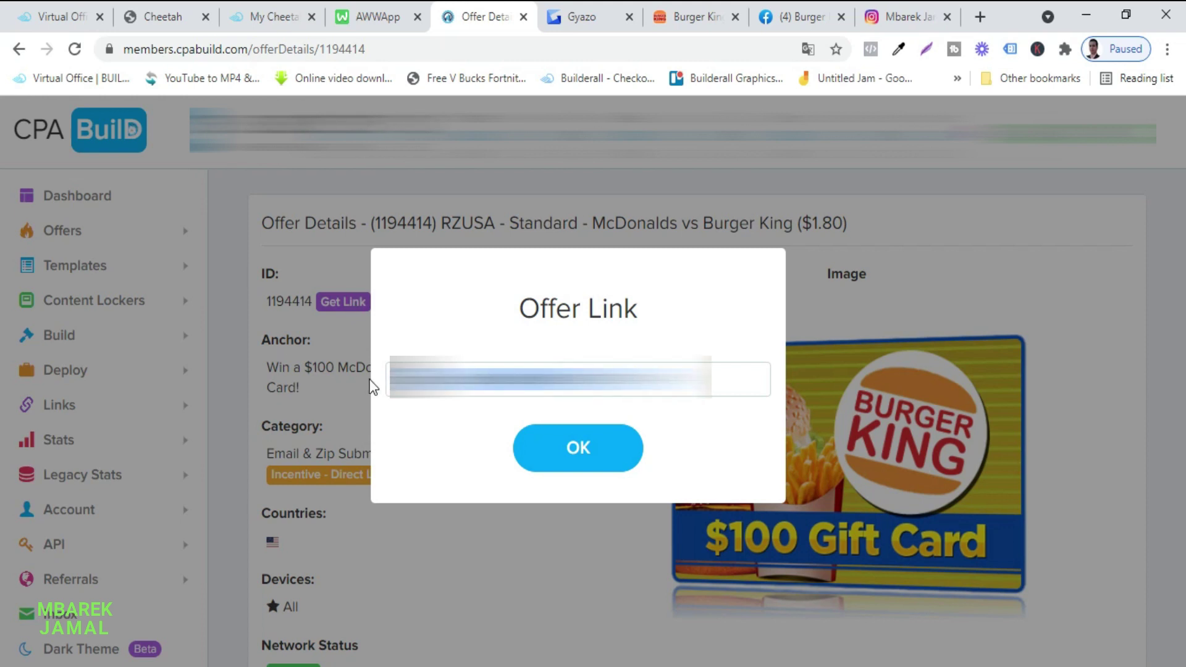
{"action": "left_click", "coordinate": [986, 14]}
{"action": "type", "text": "https://smrturl.co/o/89335/1194414?s1="}
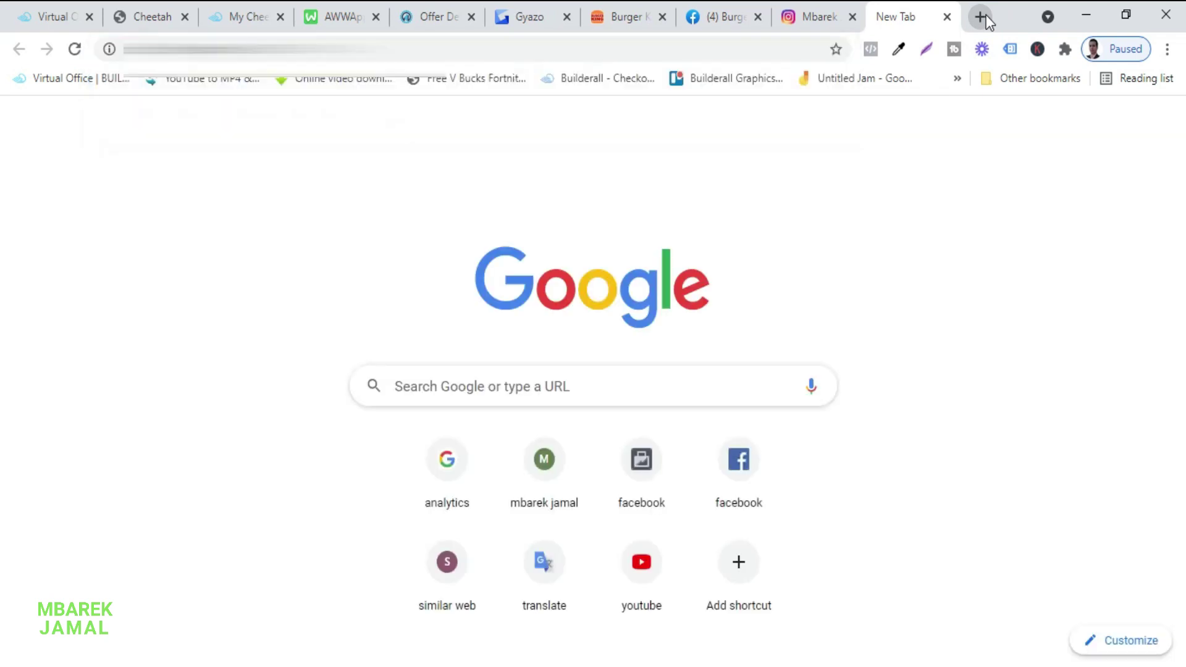
{"action": "key", "text": "Return"}
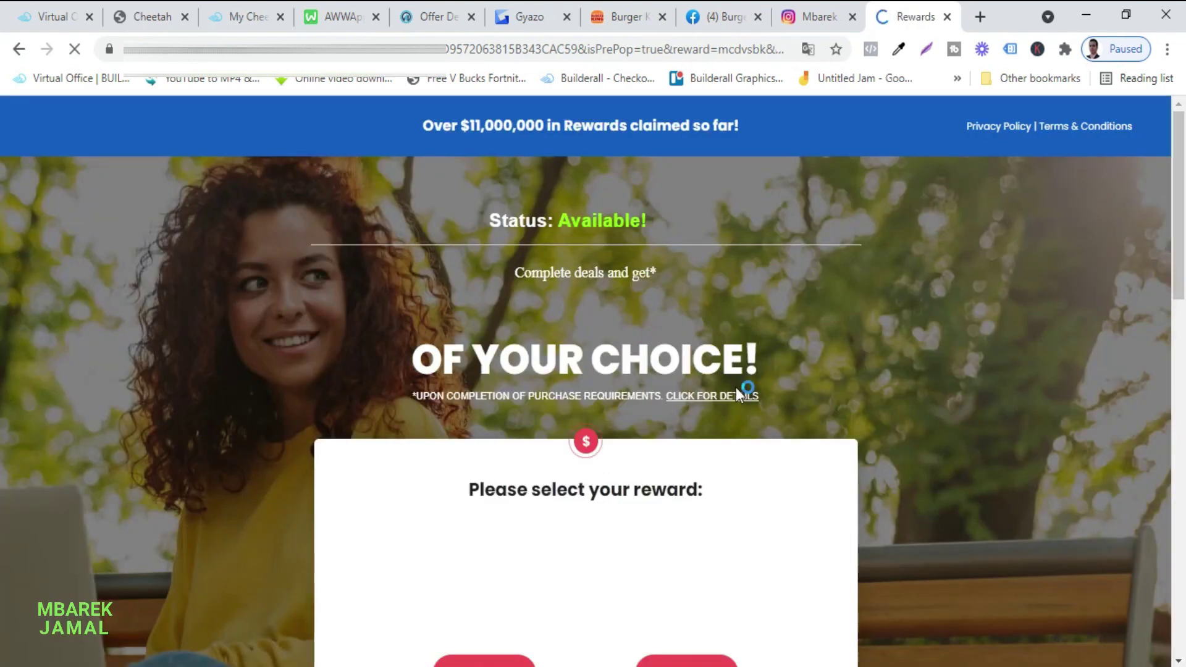
{"action": "scroll", "coordinate": [737, 386], "scroll_direction": "down", "scroll_amount": 5}
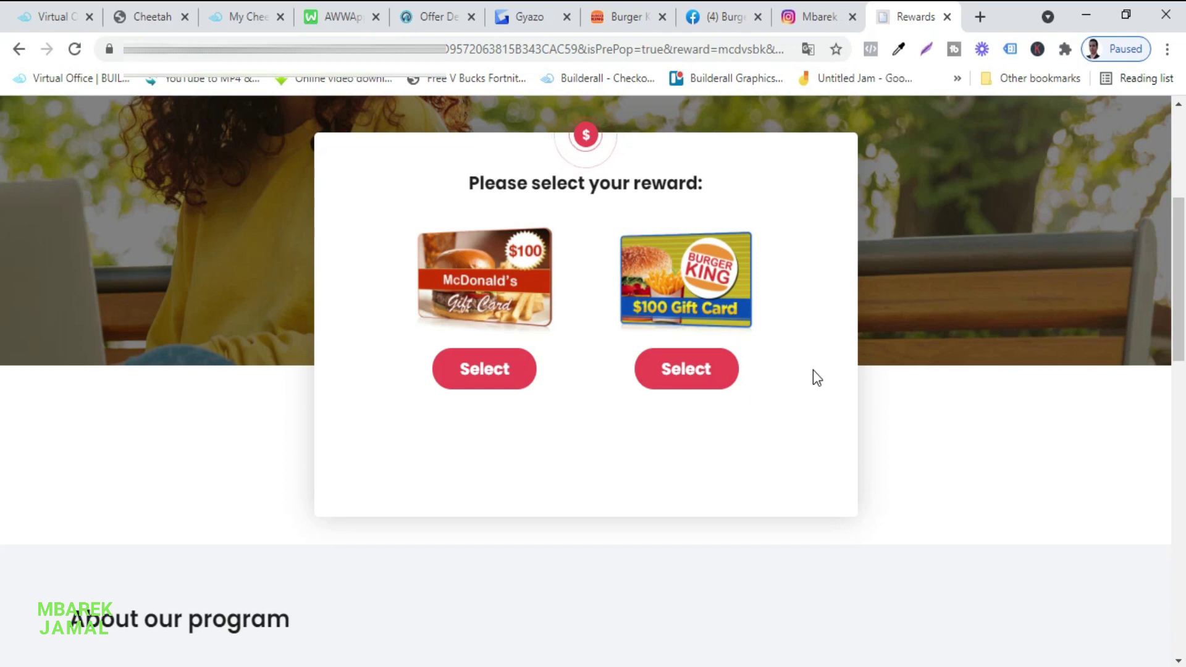
Step: Examine the rewards page's gift card choices and its headline, especially the $100 amount
{"action": "scroll", "coordinate": [813, 370], "scroll_direction": "down", "scroll_amount": 1}
{"action": "scroll", "coordinate": [813, 370], "scroll_direction": "up", "scroll_amount": 2}
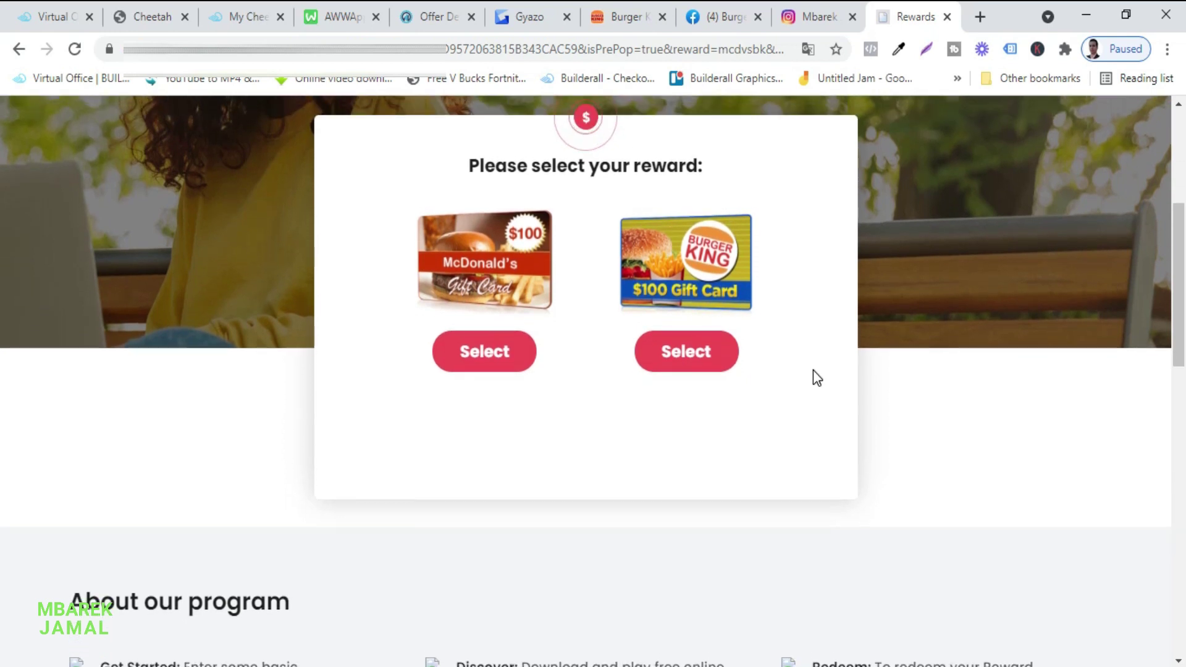
{"action": "scroll", "coordinate": [813, 369], "scroll_direction": "up", "scroll_amount": 4}
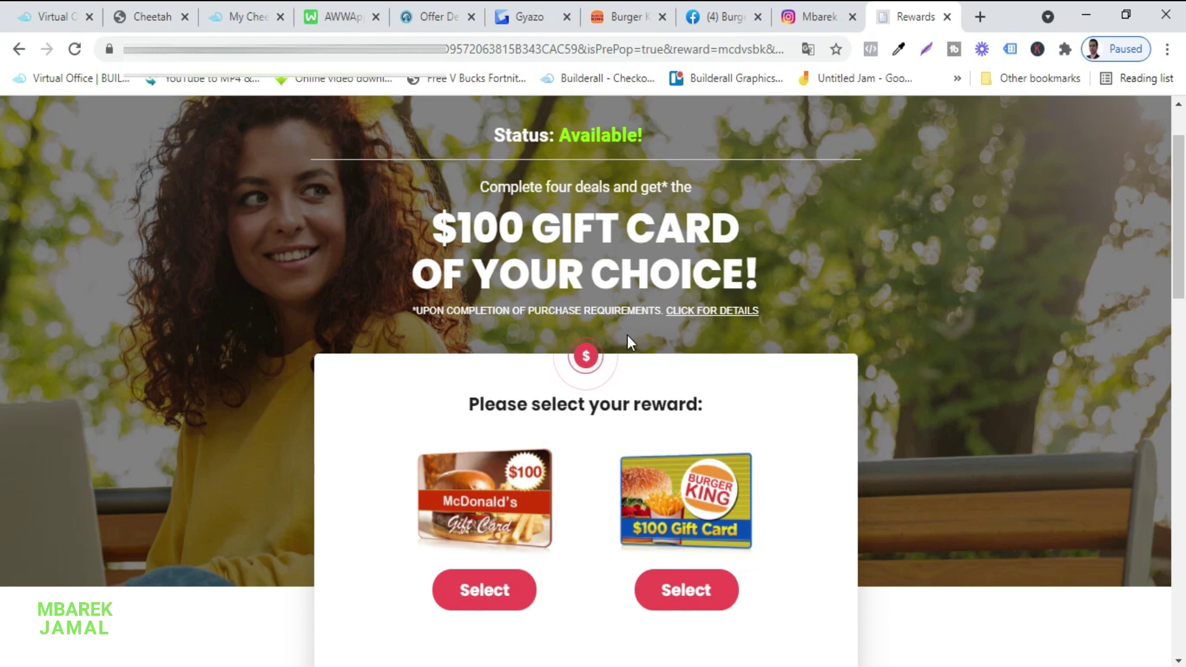
{"action": "left_click_drag", "start_coordinate": [459, 227], "coordinate": [525, 227]}
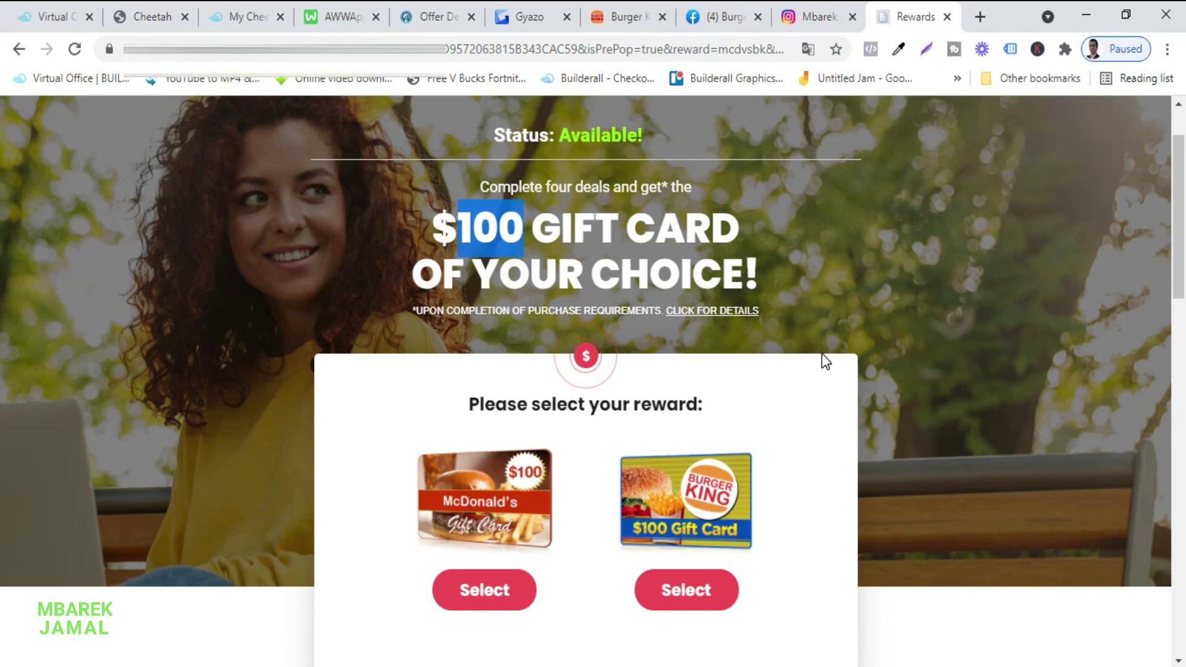
Step: View the Burger King gift card landing page and compare it with the CPABuild offer details and link
{"action": "left_click", "coordinate": [235, 22]}
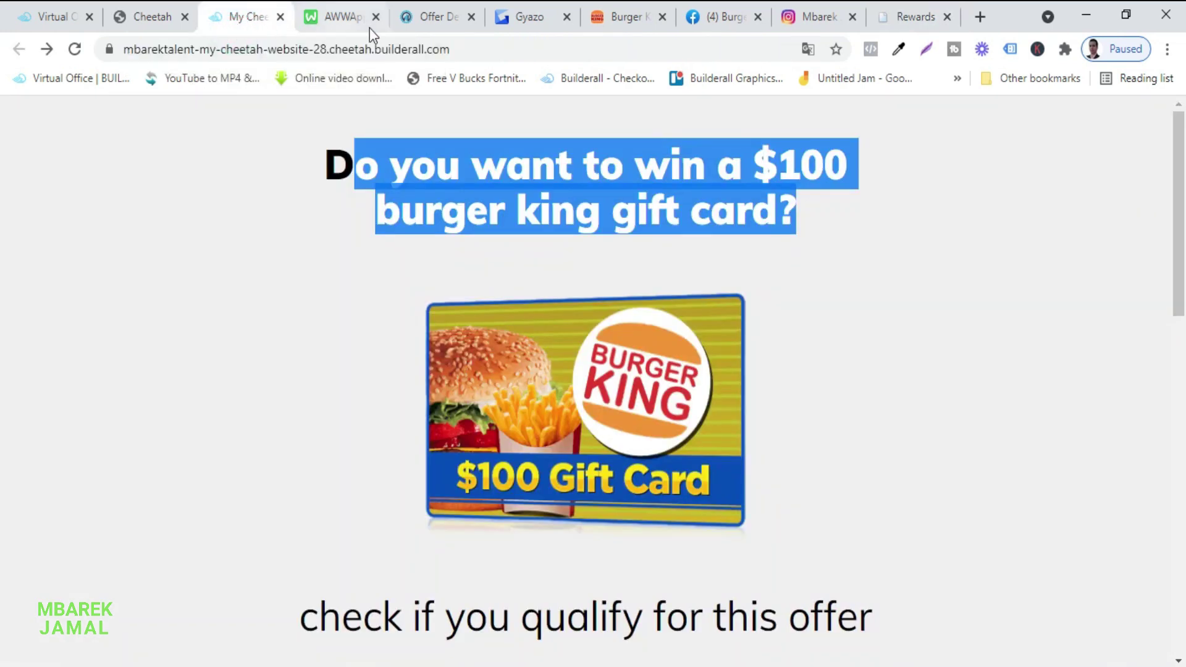
{"action": "left_click", "coordinate": [426, 13]}
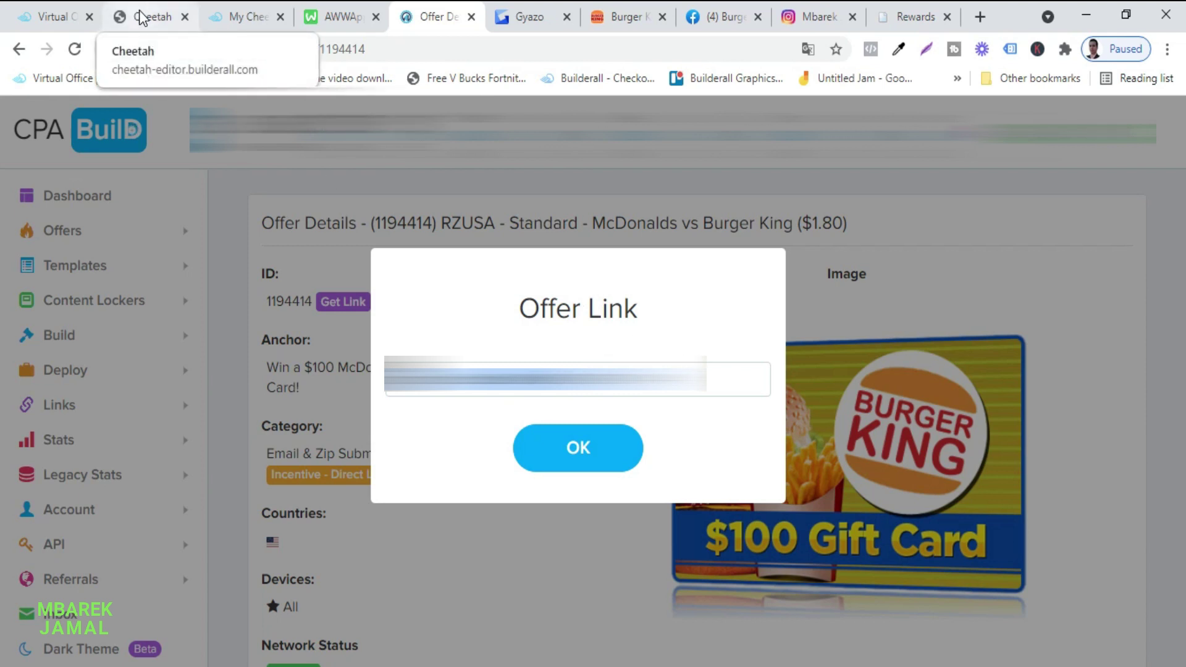
{"action": "left_click", "coordinate": [220, 17]}
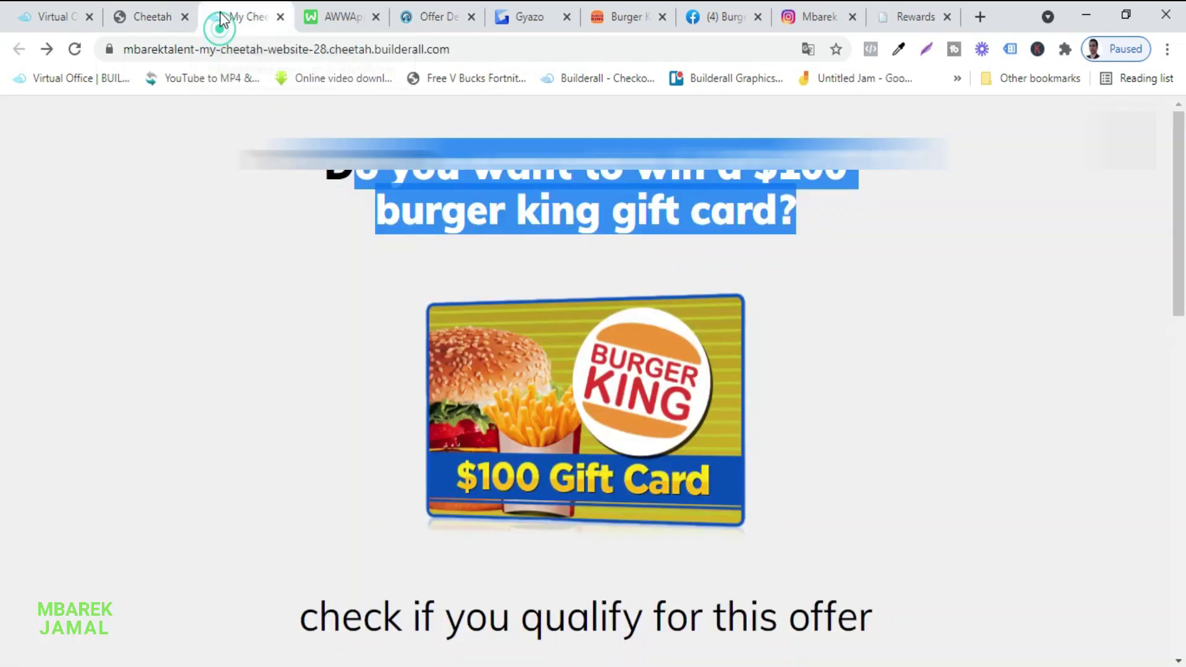
{"action": "left_click", "coordinate": [787, 277]}
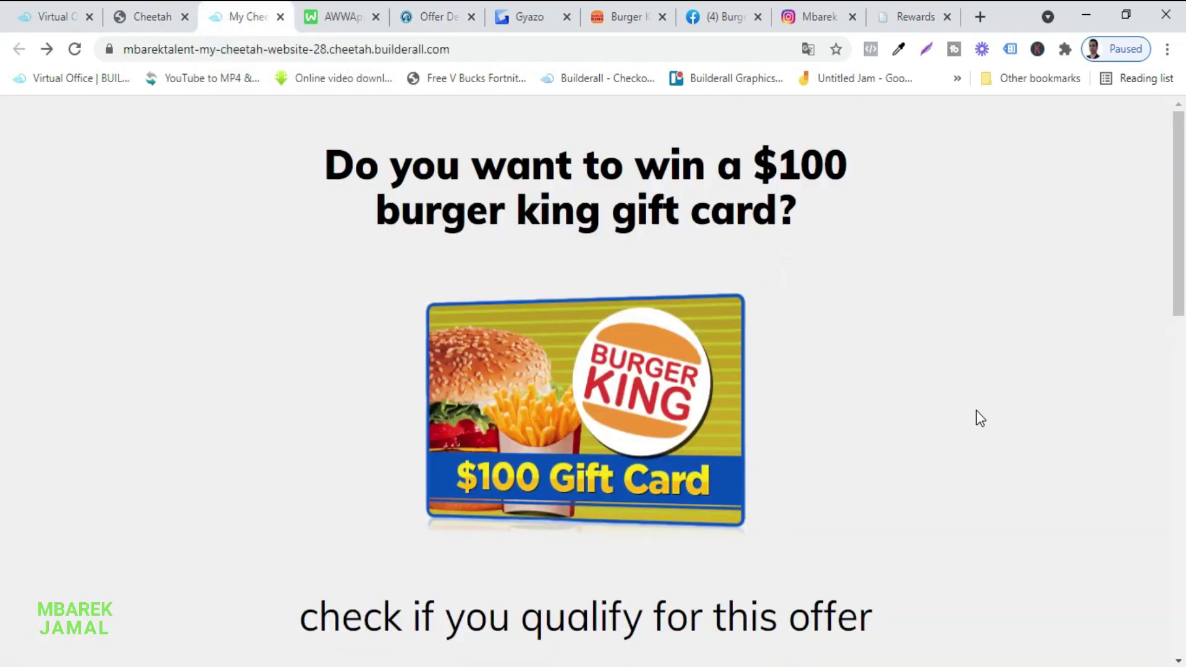
Step: Look through the landing page's full layout and read its headline about winning a $100 Burger King gift card
{"action": "scroll", "coordinate": [976, 410], "scroll_direction": "down", "scroll_amount": 8}
{"action": "scroll", "coordinate": [976, 410], "scroll_direction": "up", "scroll_amount": 8}
{"action": "scroll", "coordinate": [977, 418], "scroll_direction": "down", "scroll_amount": 3}
{"action": "scroll", "coordinate": [976, 412], "scroll_direction": "up", "scroll_amount": 3}
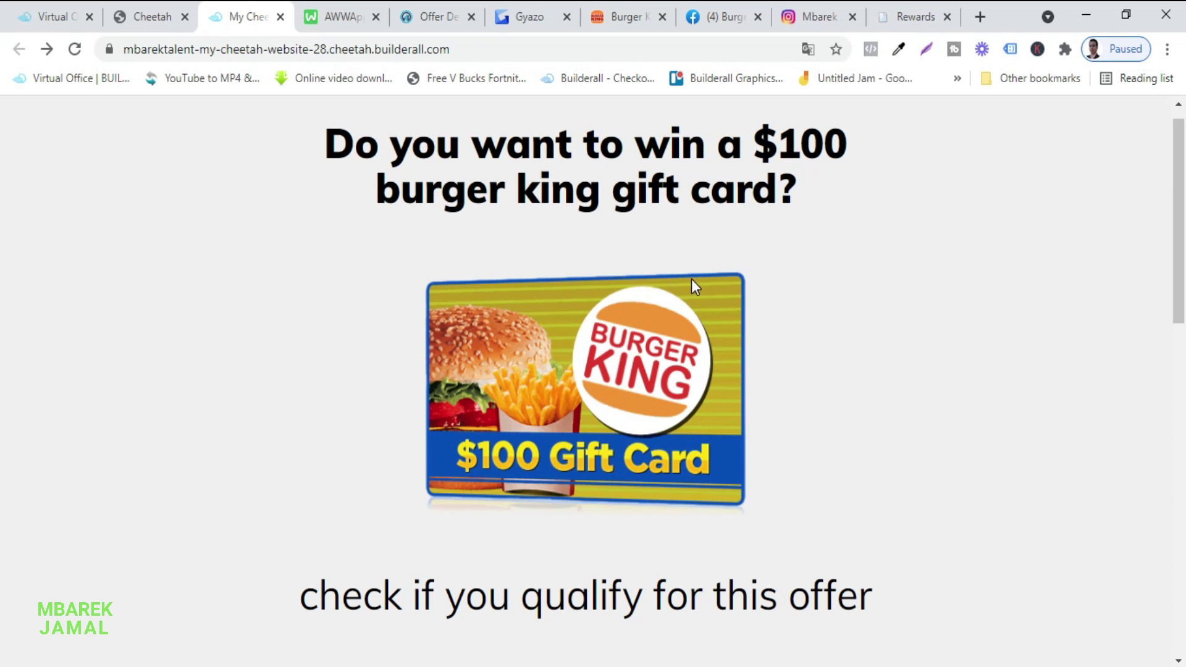
{"action": "scroll", "coordinate": [924, 352], "scroll_direction": "down", "scroll_amount": 1}
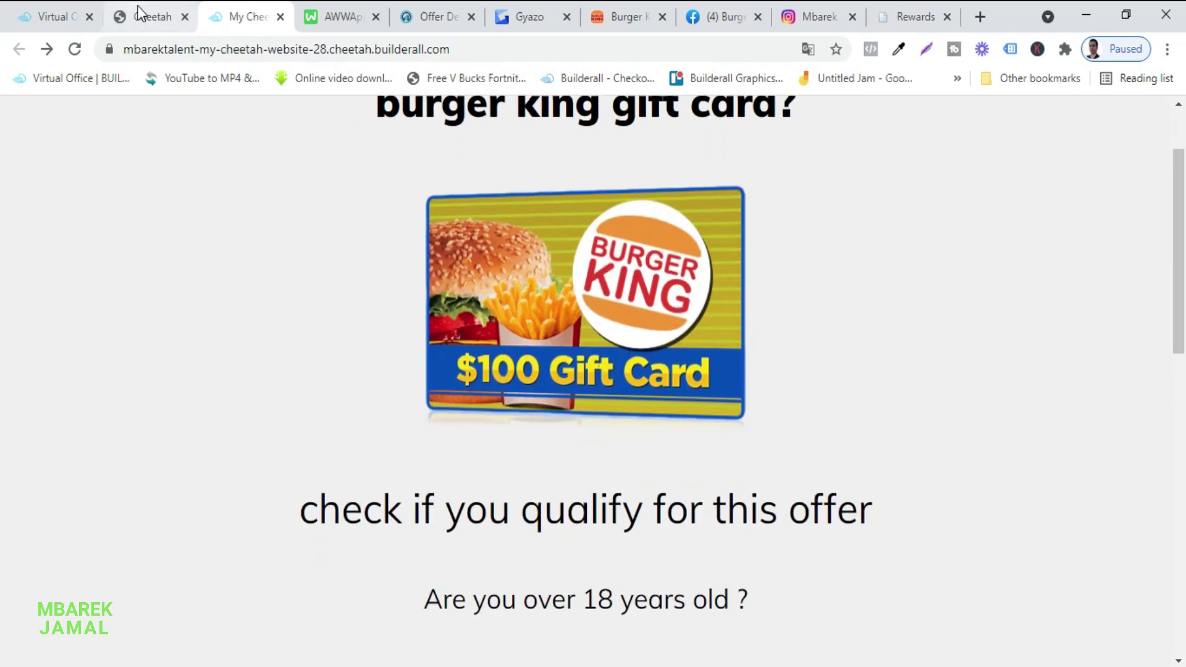
{"action": "scroll", "coordinate": [531, 303], "scroll_direction": "up", "scroll_amount": 2}
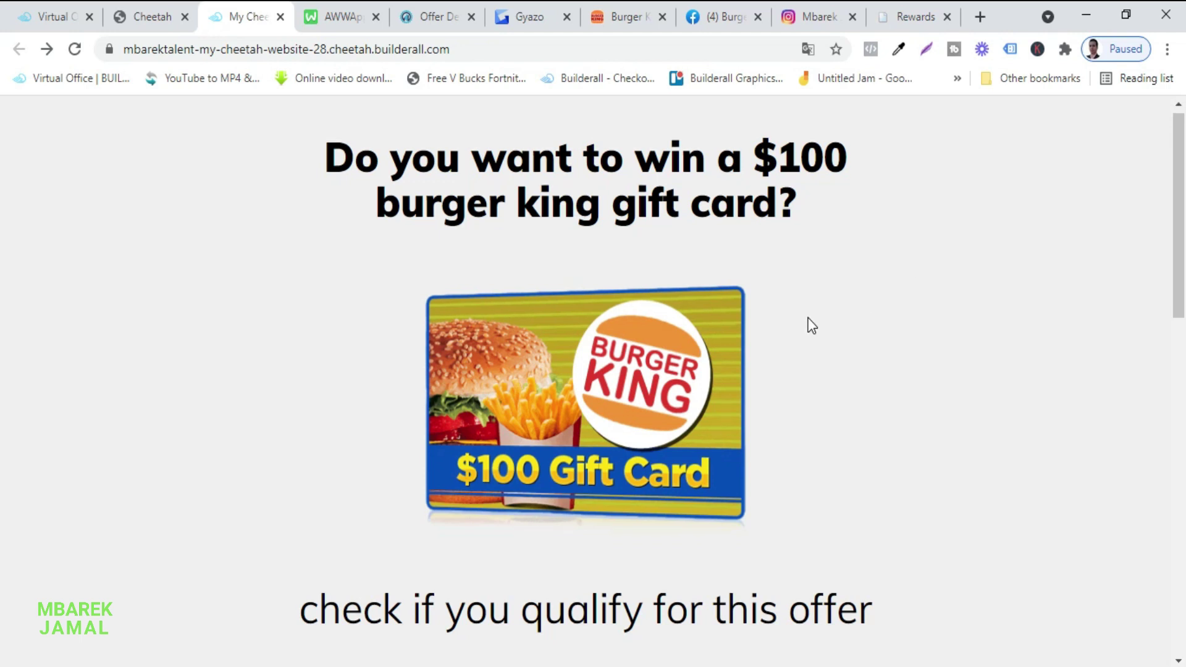
{"action": "left_click_drag", "start_coordinate": [809, 213], "coordinate": [317, 172]}
{"action": "left_click", "coordinate": [338, 343]}
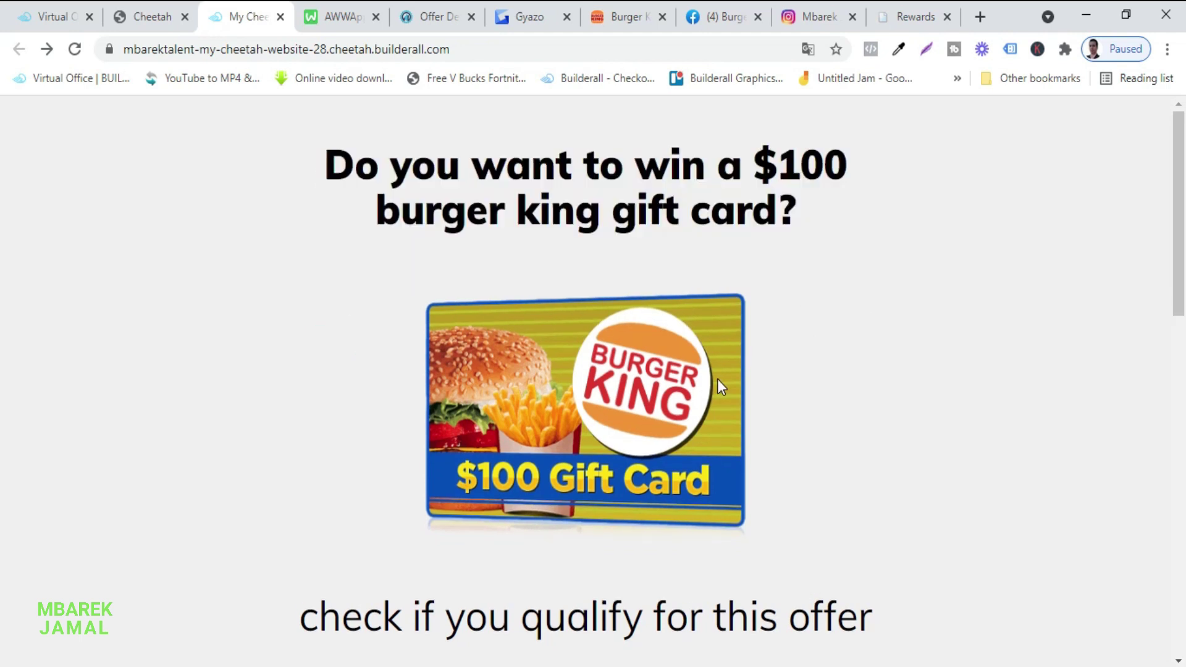
Step: Read the landing page's "check if you qualify for this offer" line and the age question beneath it
{"action": "scroll", "coordinate": [719, 382], "scroll_direction": "down", "scroll_amount": 2}
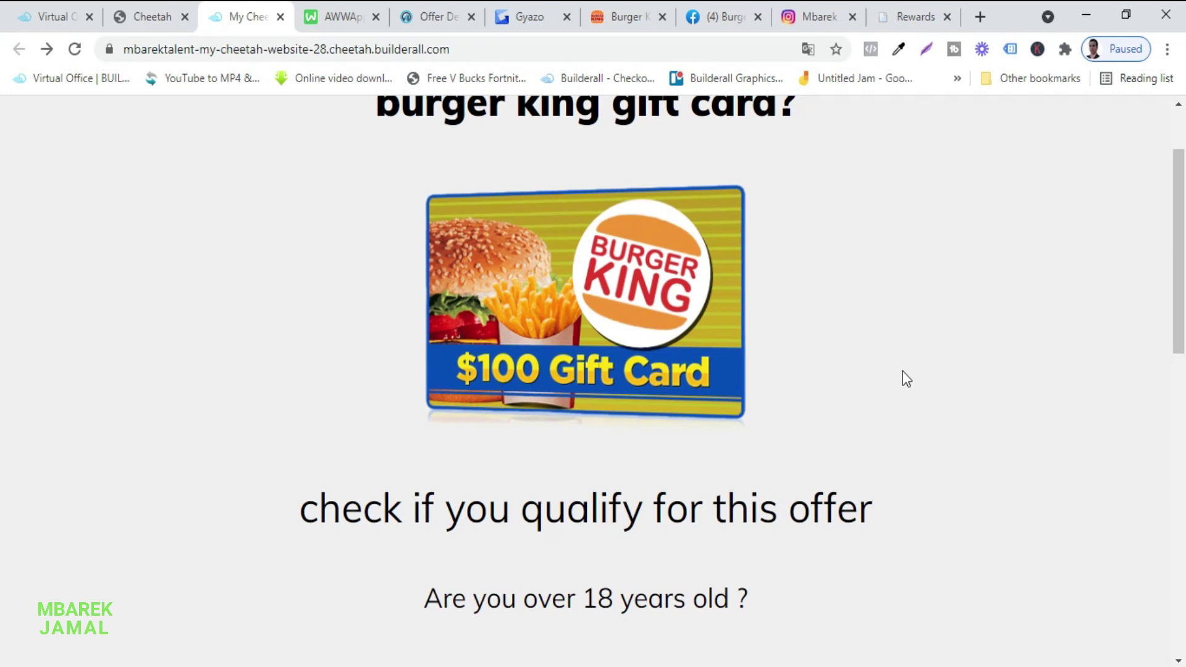
{"action": "scroll", "coordinate": [902, 371], "scroll_direction": "down", "scroll_amount": 2}
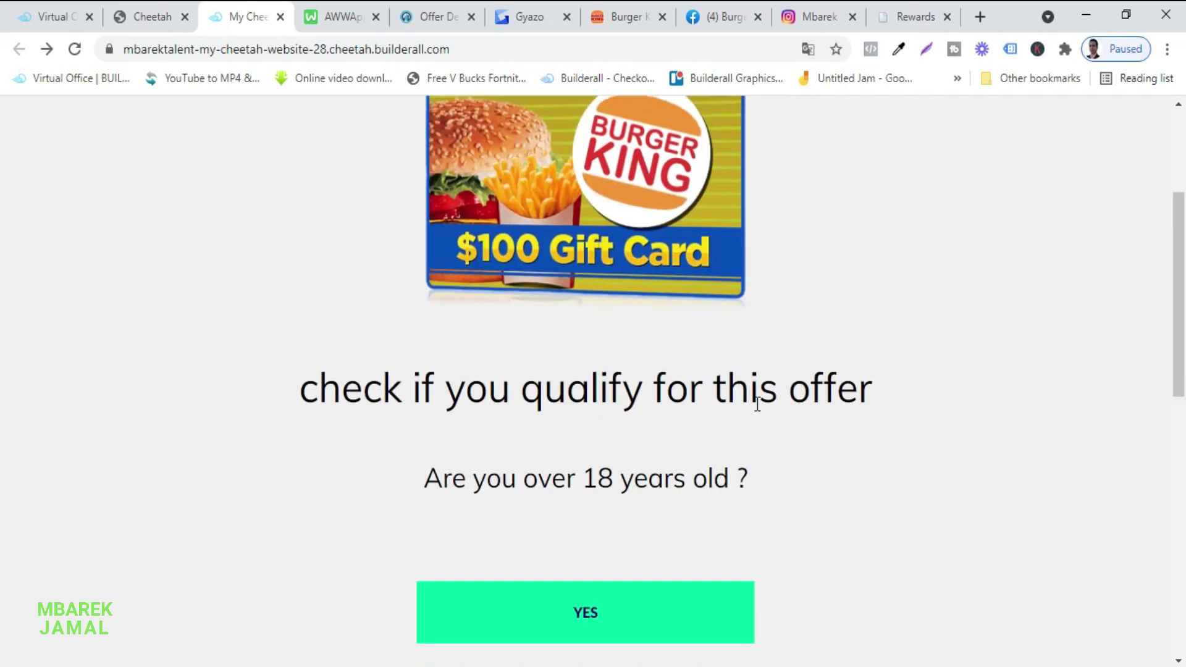
{"action": "left_click_drag", "start_coordinate": [884, 386], "coordinate": [365, 388]}
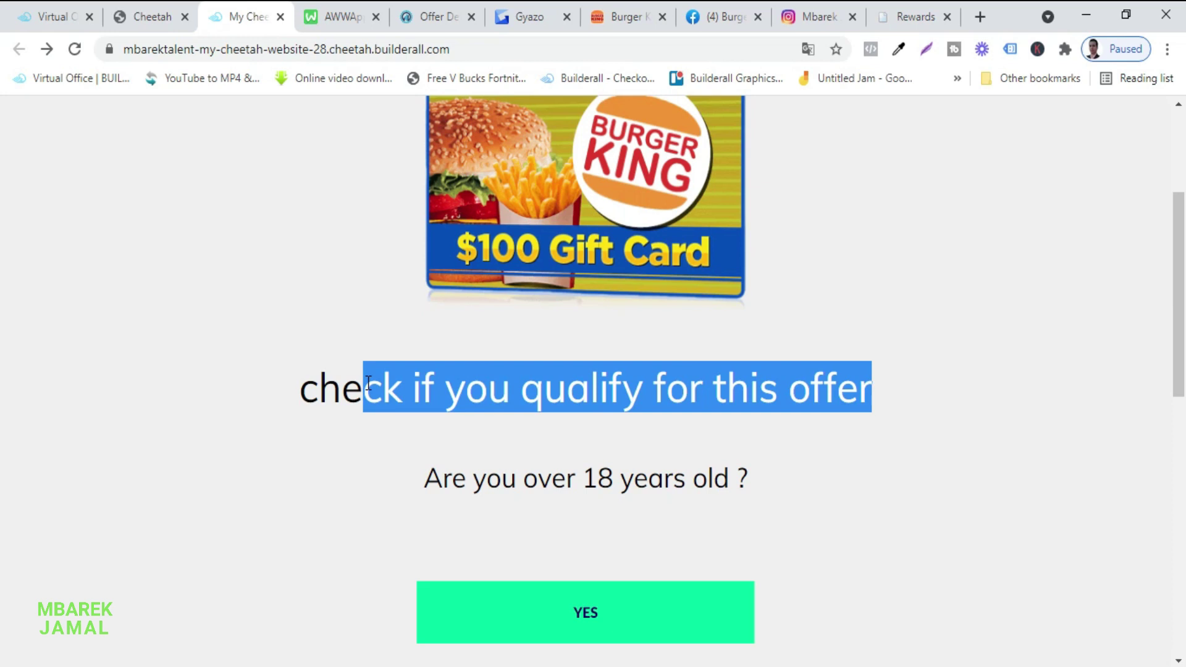
{"action": "left_click", "coordinate": [936, 364]}
{"action": "left_click_drag", "start_coordinate": [880, 398], "coordinate": [299, 391]}
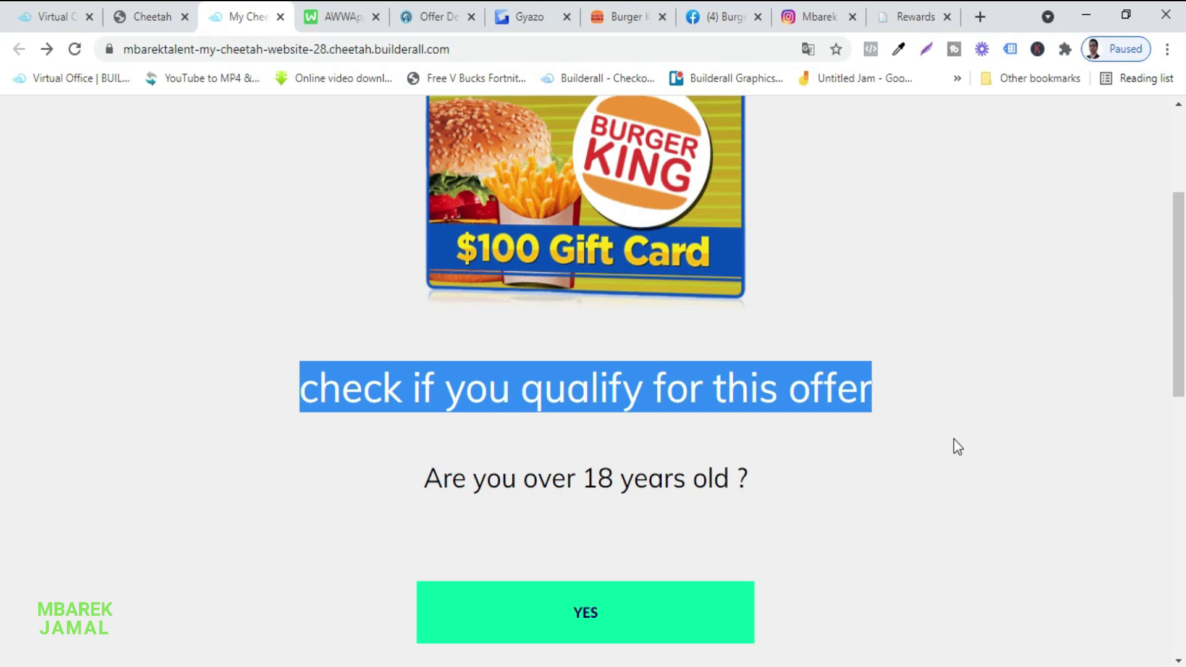
{"action": "left_click", "coordinate": [1044, 492]}
{"action": "left_click_drag", "start_coordinate": [750, 481], "coordinate": [436, 484]}
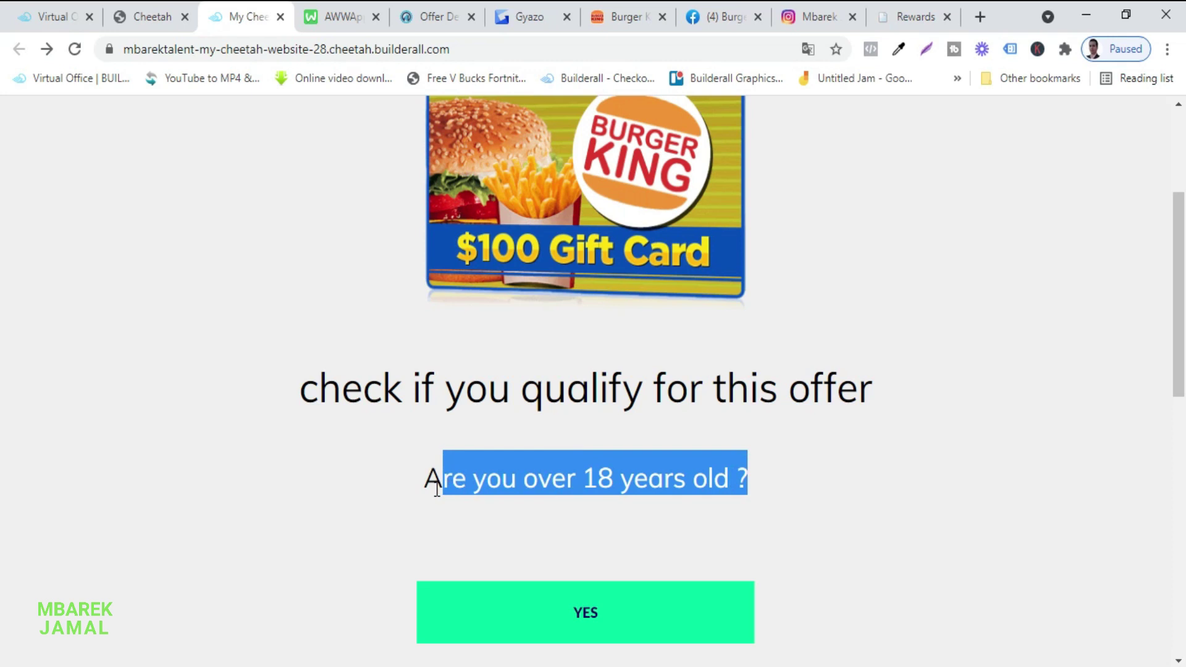
{"action": "left_click", "coordinate": [854, 509]}
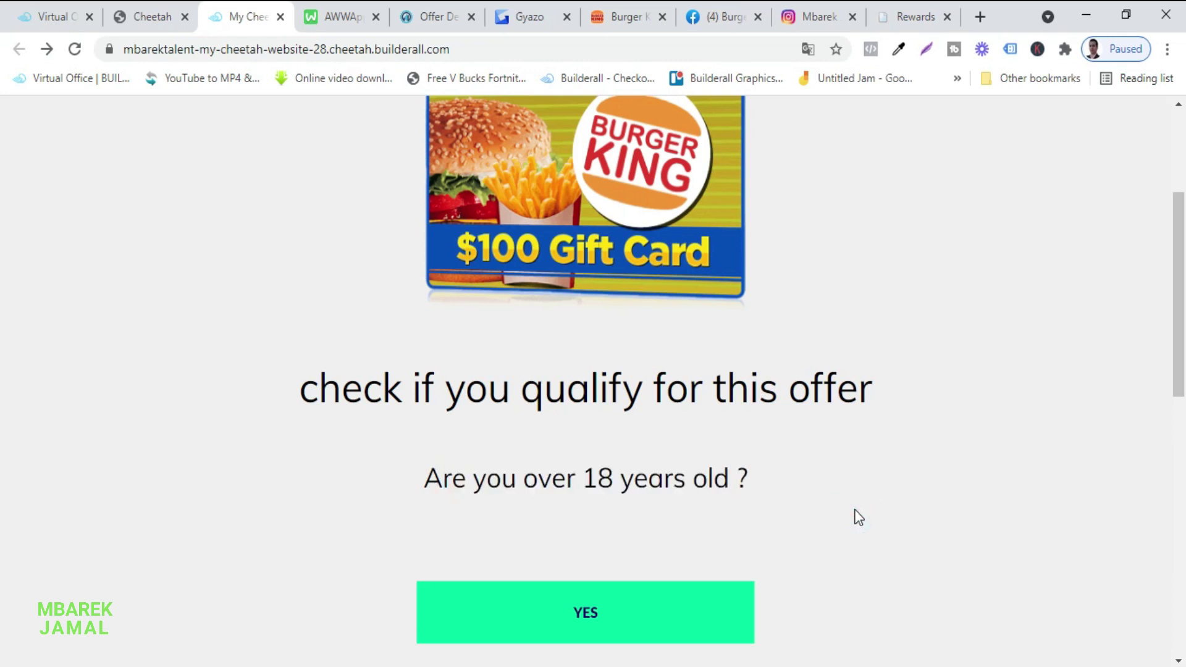
Step: Test the landing page by answering YES to the age question and choosing the Burger King reward on the offer page
{"action": "scroll", "coordinate": [858, 516], "scroll_direction": "down", "scroll_amount": 1}
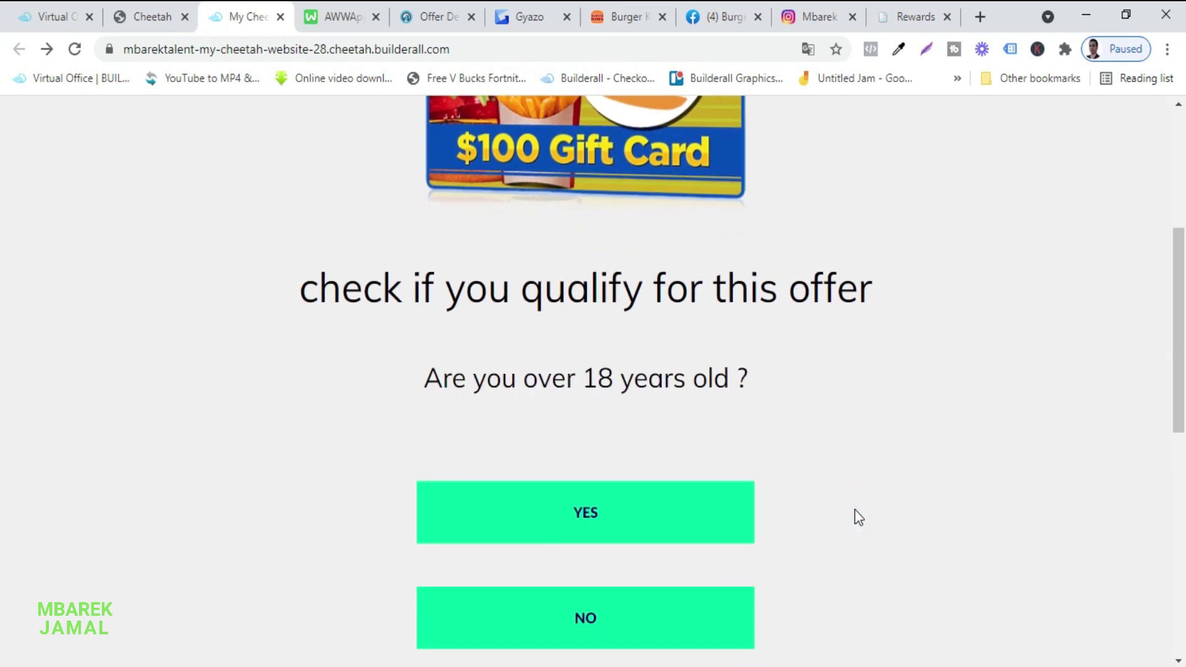
{"action": "left_click", "coordinate": [577, 519]}
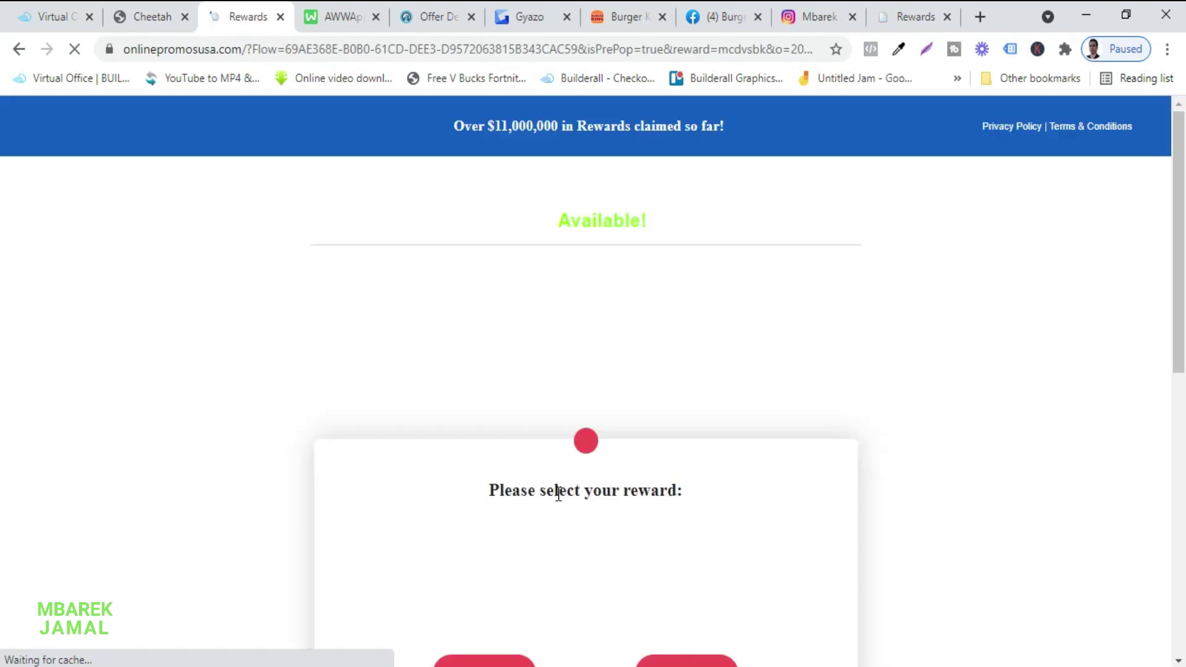
{"action": "scroll", "coordinate": [559, 498], "scroll_direction": "down", "scroll_amount": 5}
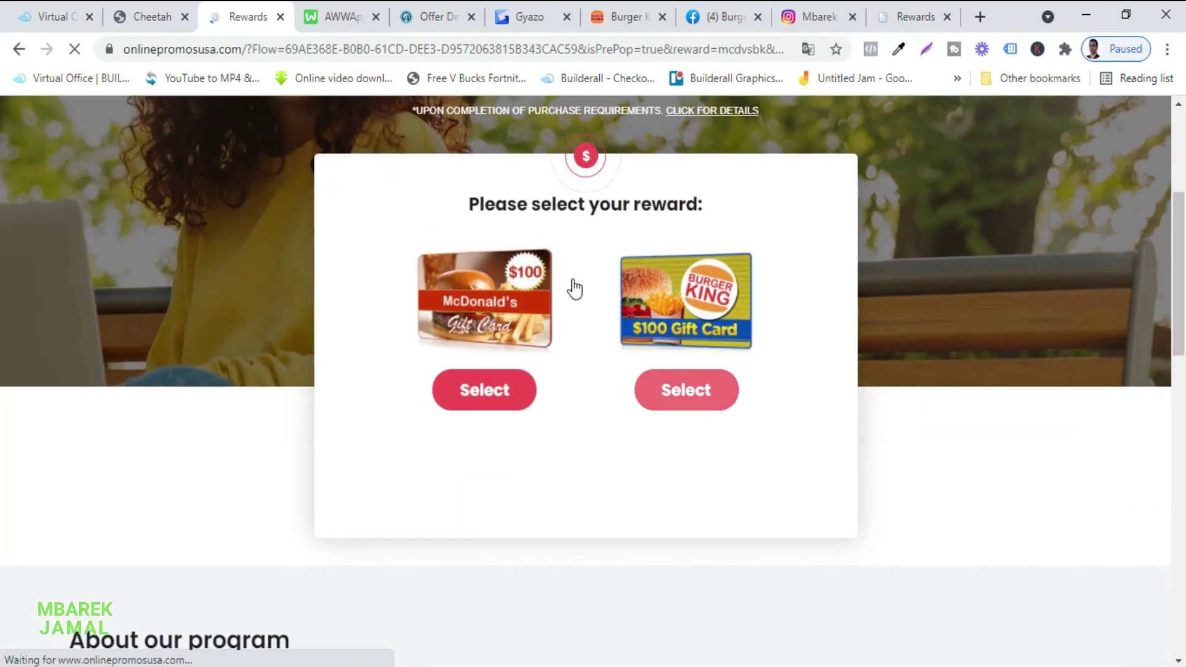
{"action": "left_click", "coordinate": [697, 323]}
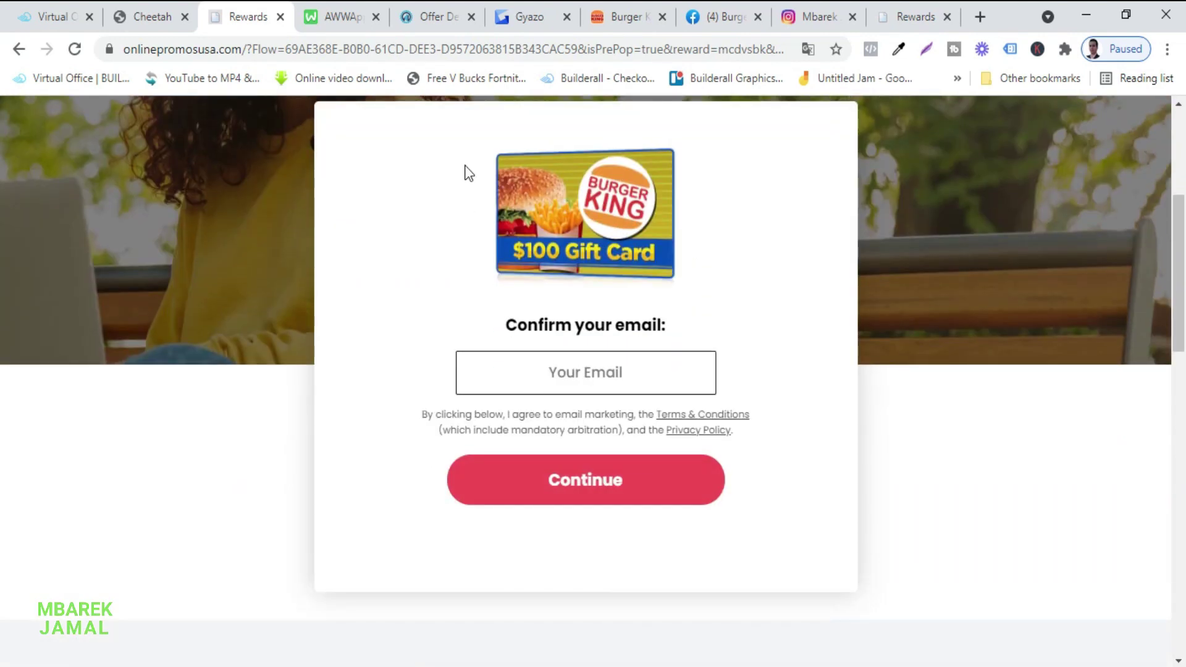
Step: Return to the CPABuild offer details and dismiss the Offer Link dialog
{"action": "left_click", "coordinate": [413, 18]}
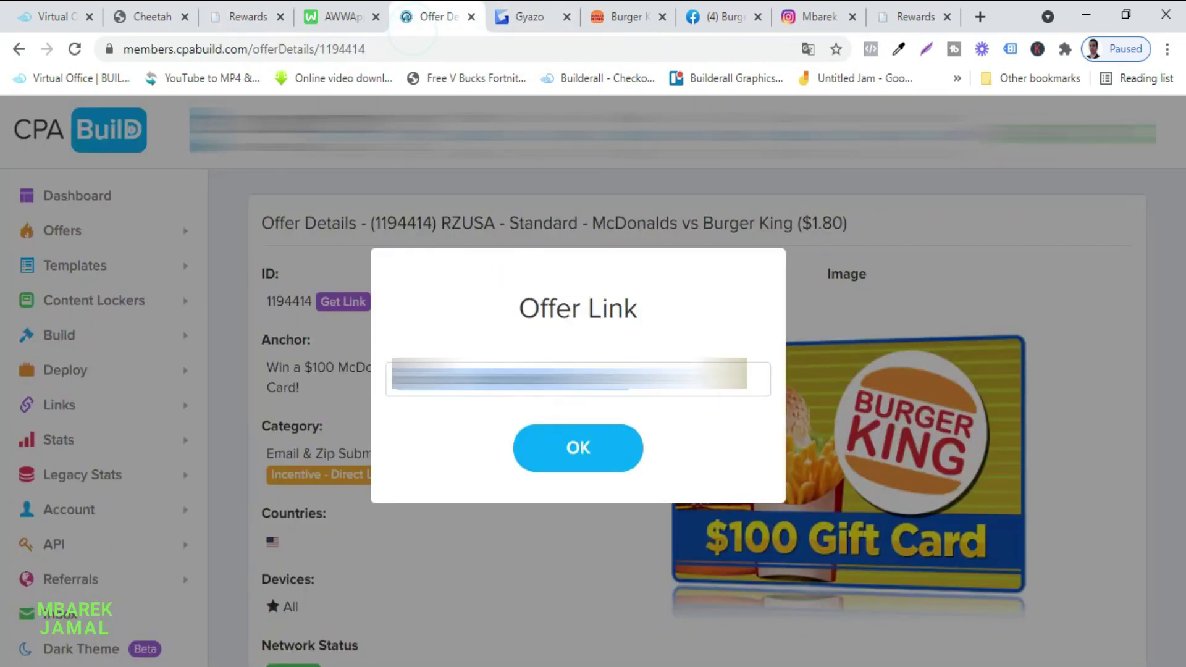
{"action": "left_click", "coordinate": [598, 441]}
{"action": "scroll", "coordinate": [598, 439], "scroll_direction": "down", "scroll_amount": 1}
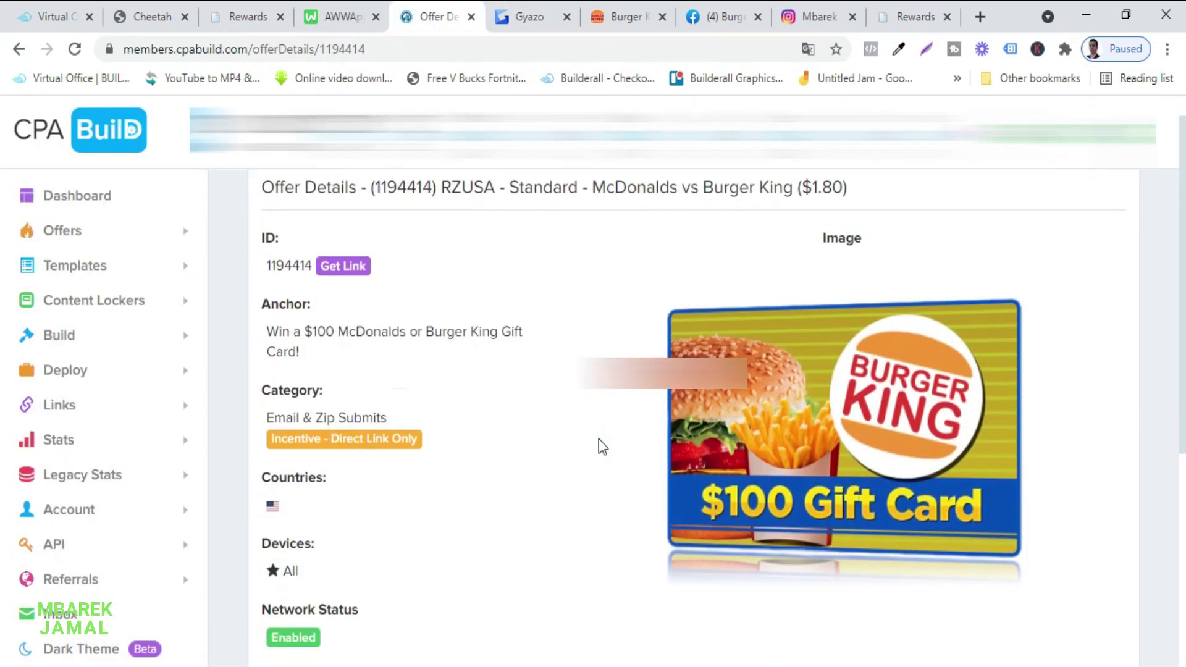